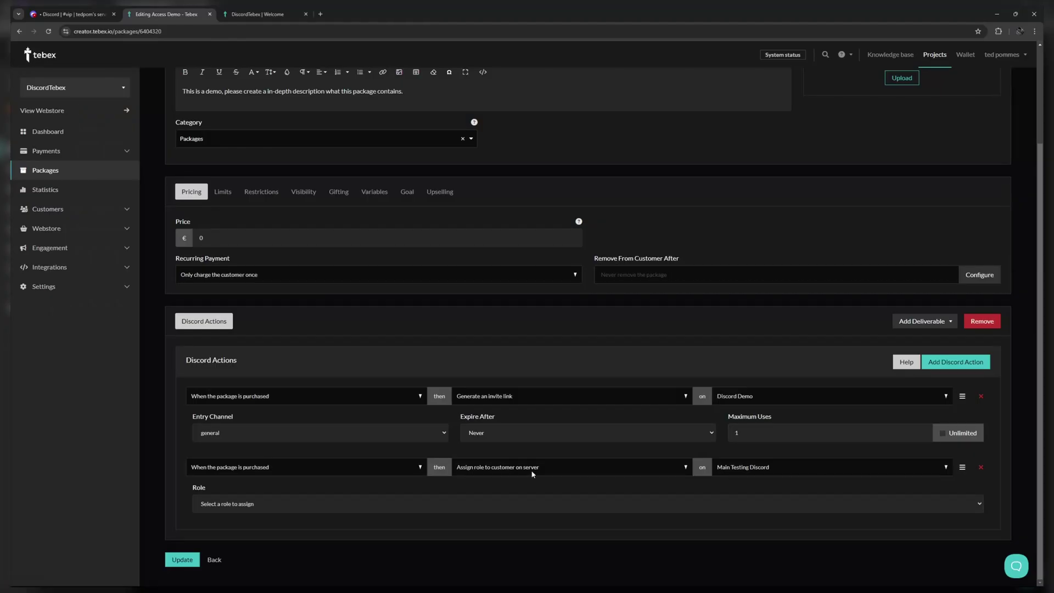
Point the role action's server dropdown at Discord Demo, then return to the DiscordTBX dashboard
{"action": "left_click", "coordinate": [774, 467]}
{"action": "left_click", "coordinate": [739, 495]}
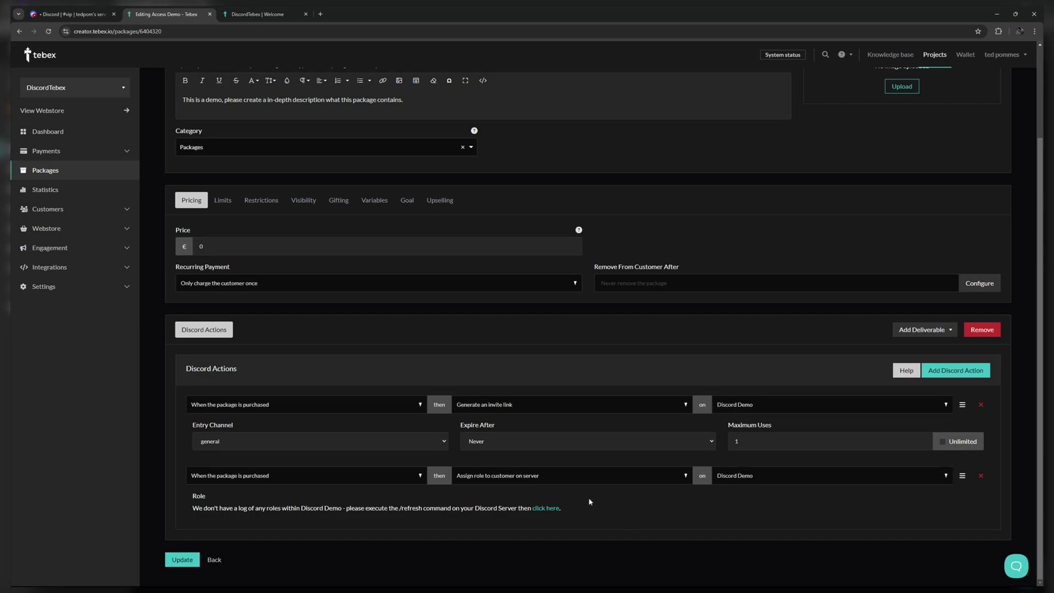
{"action": "left_click", "coordinate": [59, 14]}
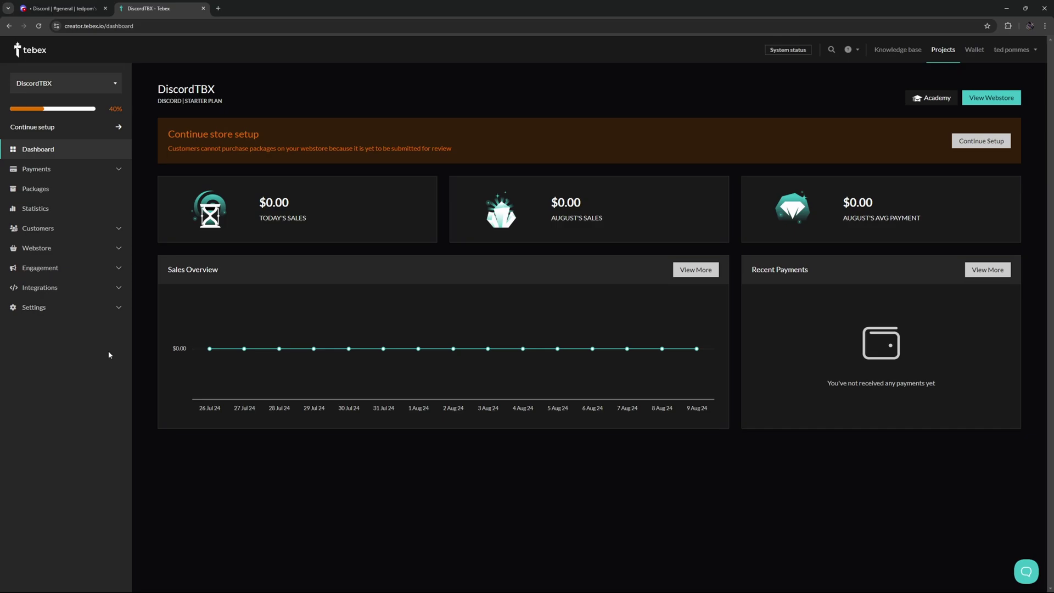
Start connecting a new Discord server named 'Discord Demo' with no packages attached
{"action": "left_click", "coordinate": [65, 288]}
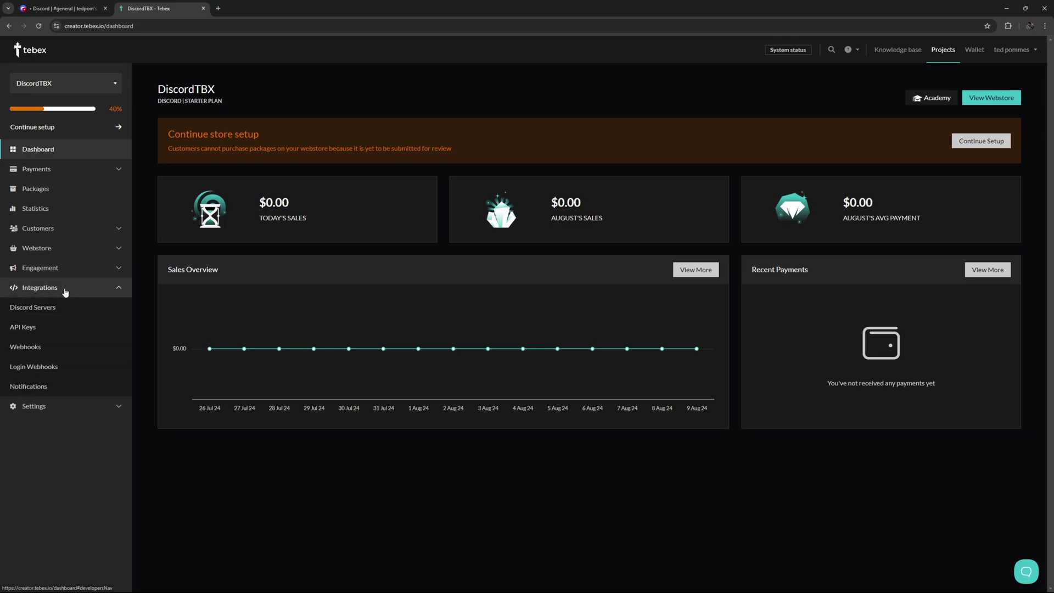
{"action": "left_click", "coordinate": [35, 311]}
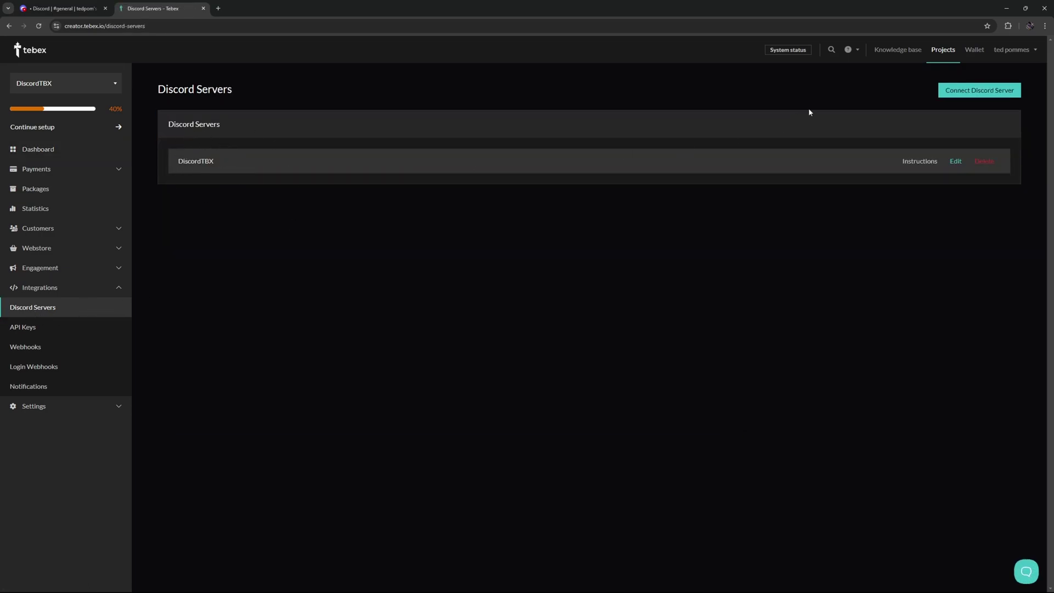
{"action": "left_click", "coordinate": [970, 89]}
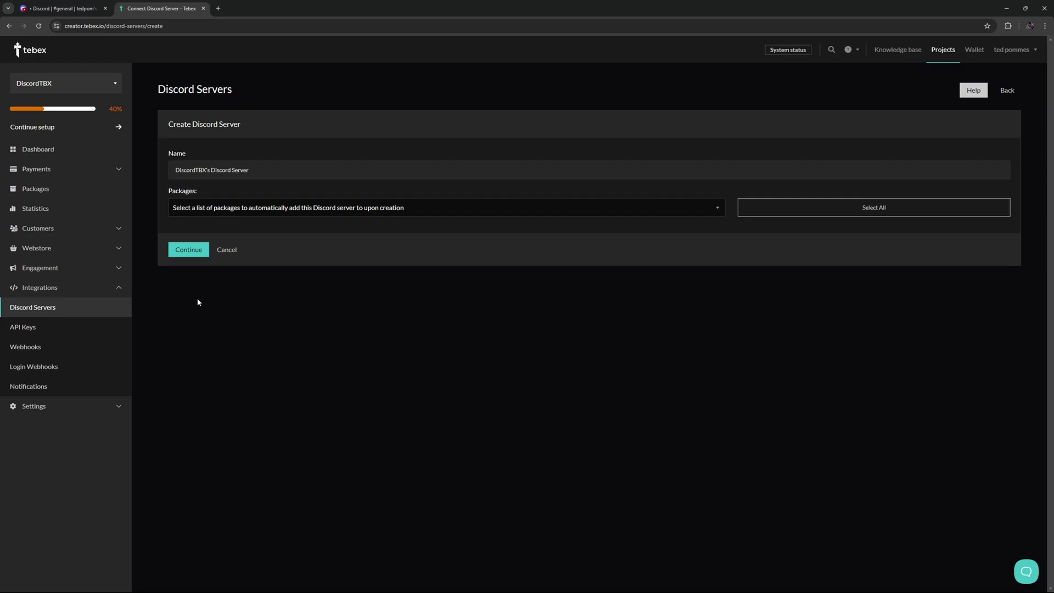
{"action": "triple_click", "coordinate": [206, 170]}
{"action": "type", "text": "Discord Demo"}
{"action": "left_click", "coordinate": [717, 211]}
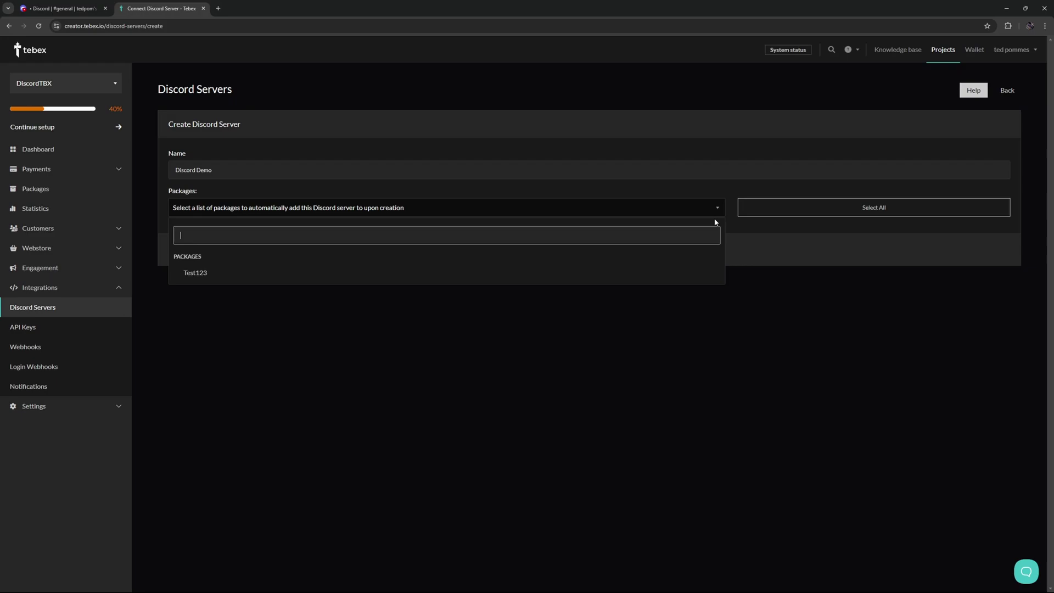
{"action": "left_click", "coordinate": [717, 207]}
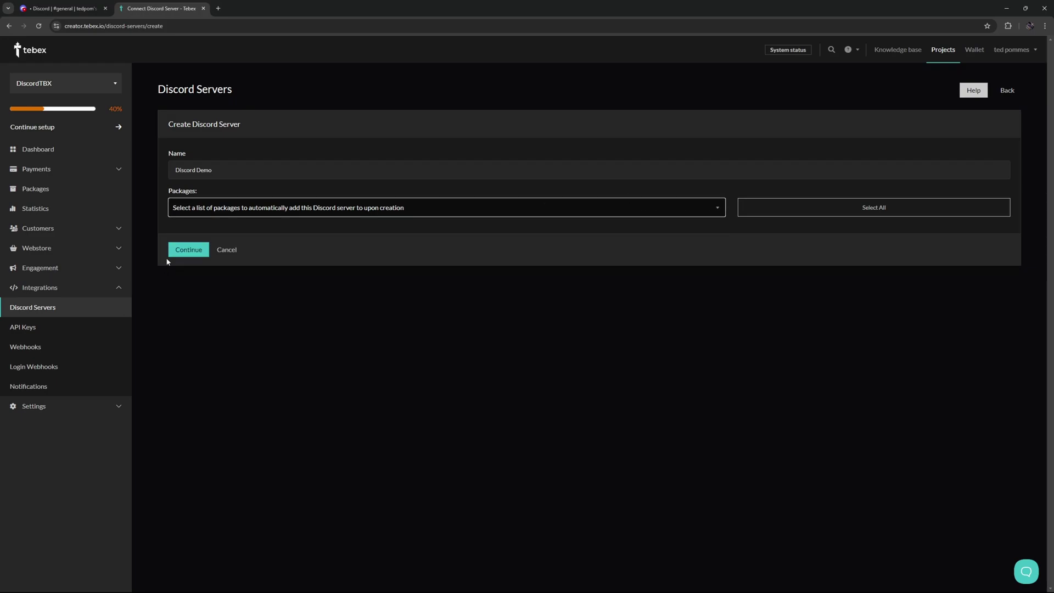
Add the Tebex bot to the current Discord server, authorize its permissions and pass the captcha
{"action": "left_click", "coordinate": [174, 254]}
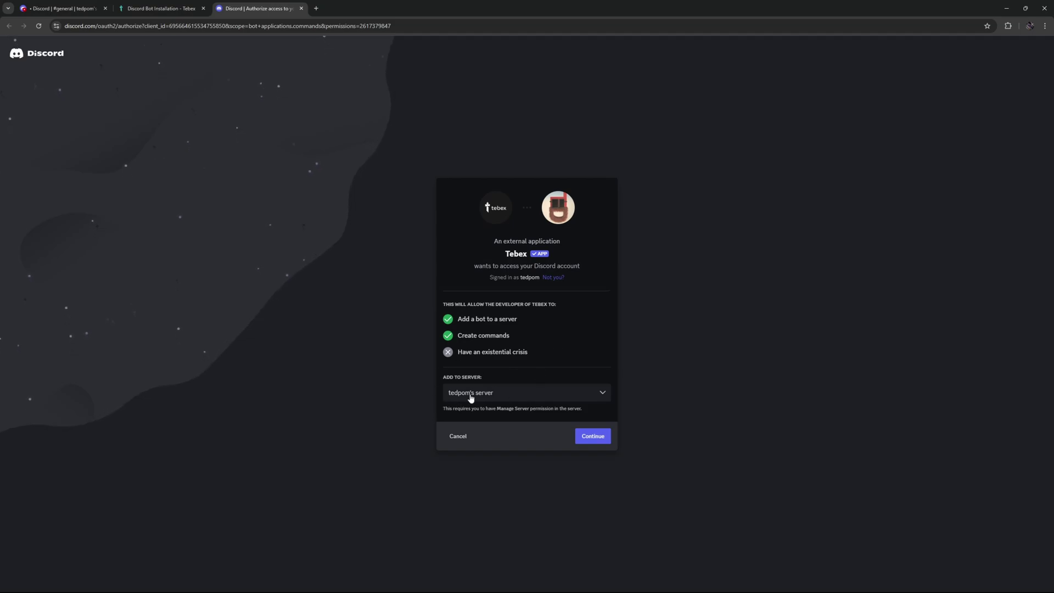
{"action": "left_click", "coordinate": [603, 392]}
{"action": "left_click", "coordinate": [590, 372]}
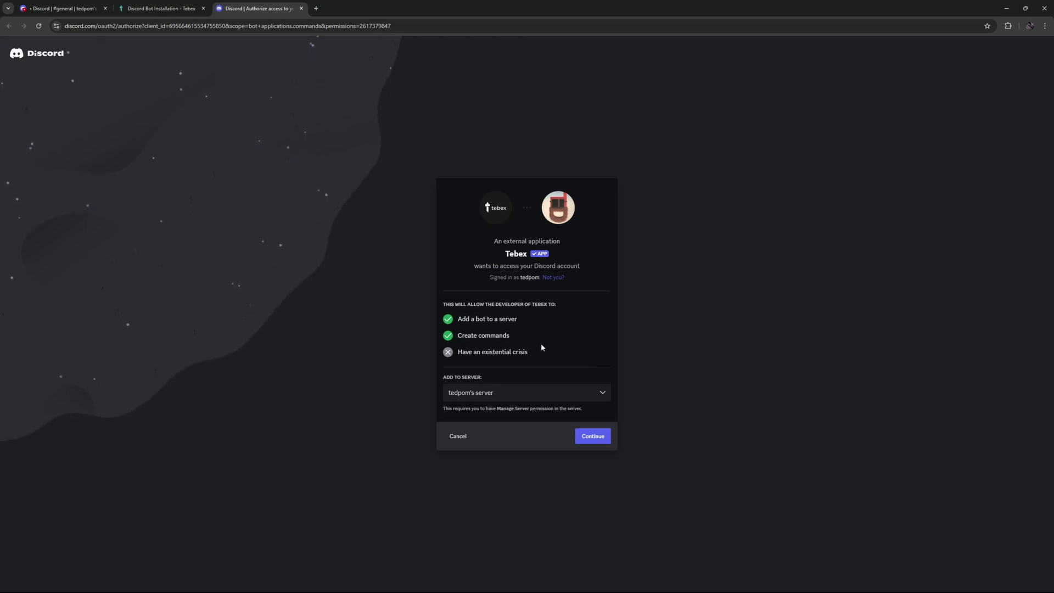
{"action": "left_click", "coordinate": [590, 444]}
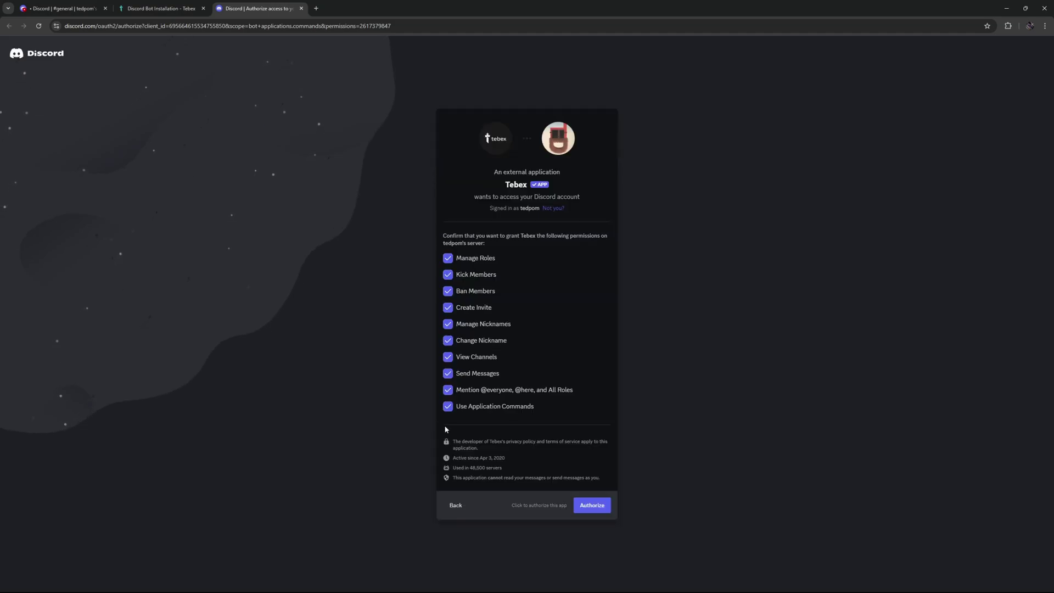
{"action": "left_click", "coordinate": [593, 505]}
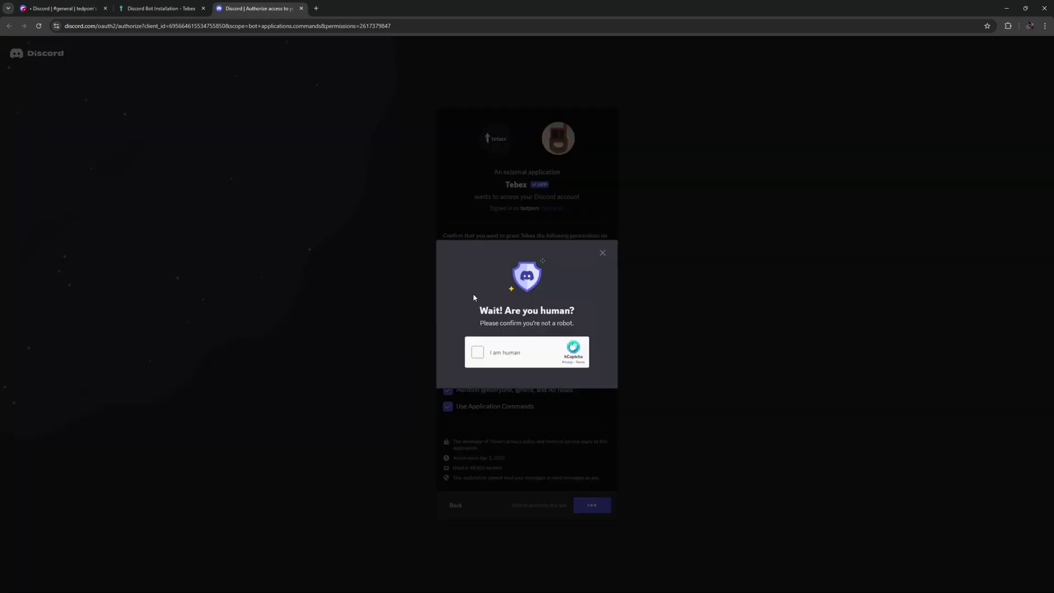
{"action": "left_click", "coordinate": [476, 352]}
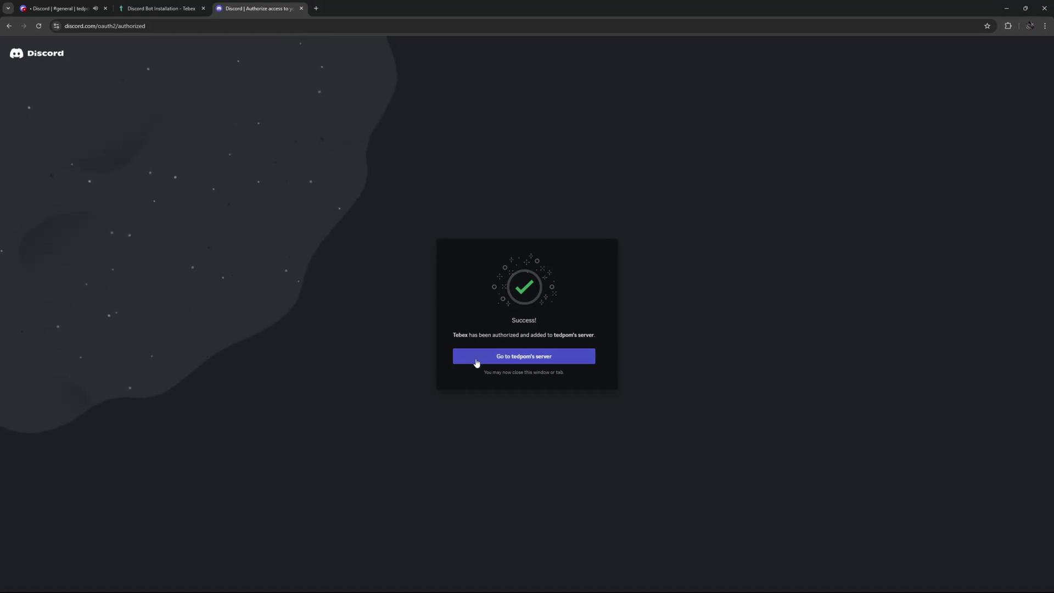
Copy the Discord server's secret key from the Tebex bot installation page
{"action": "left_click", "coordinate": [33, 9]}
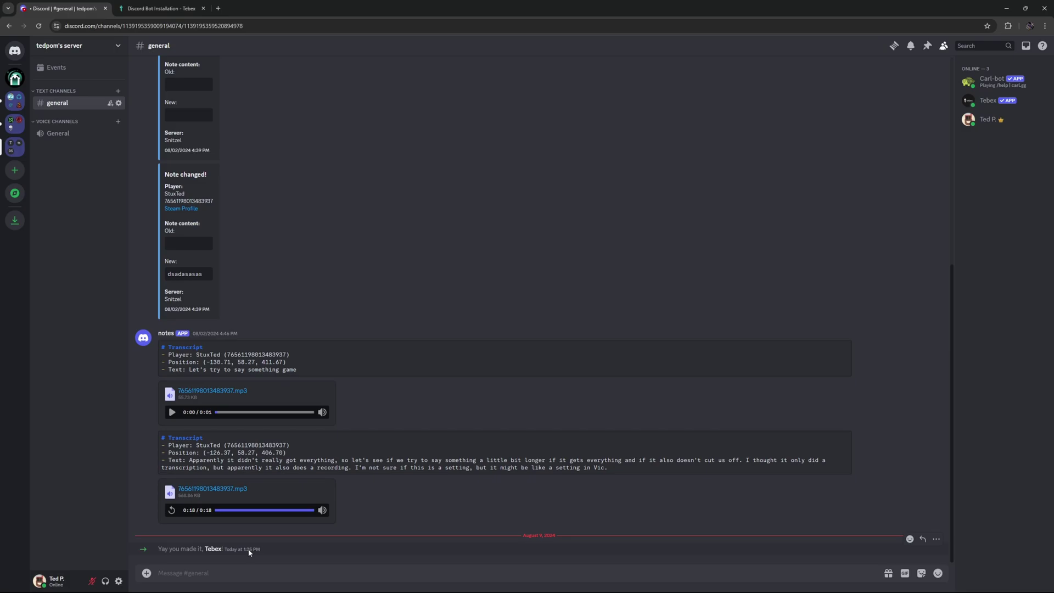
{"action": "double_click", "coordinate": [211, 549]}
{"action": "left_click_drag", "start_coordinate": [211, 548], "coordinate": [159, 549]}
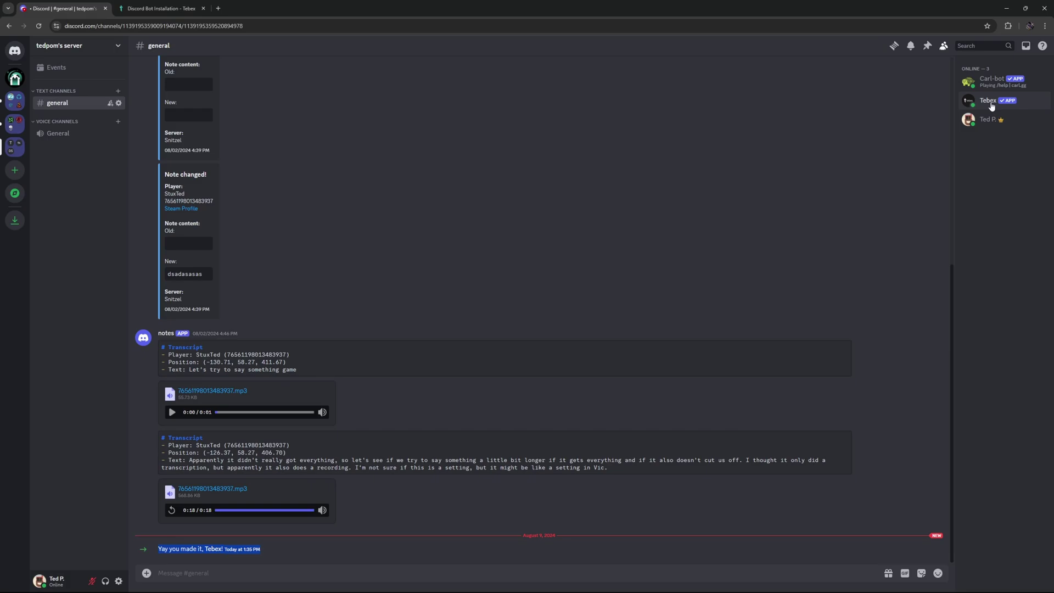
{"action": "key", "text": "ctrl+Tab"}
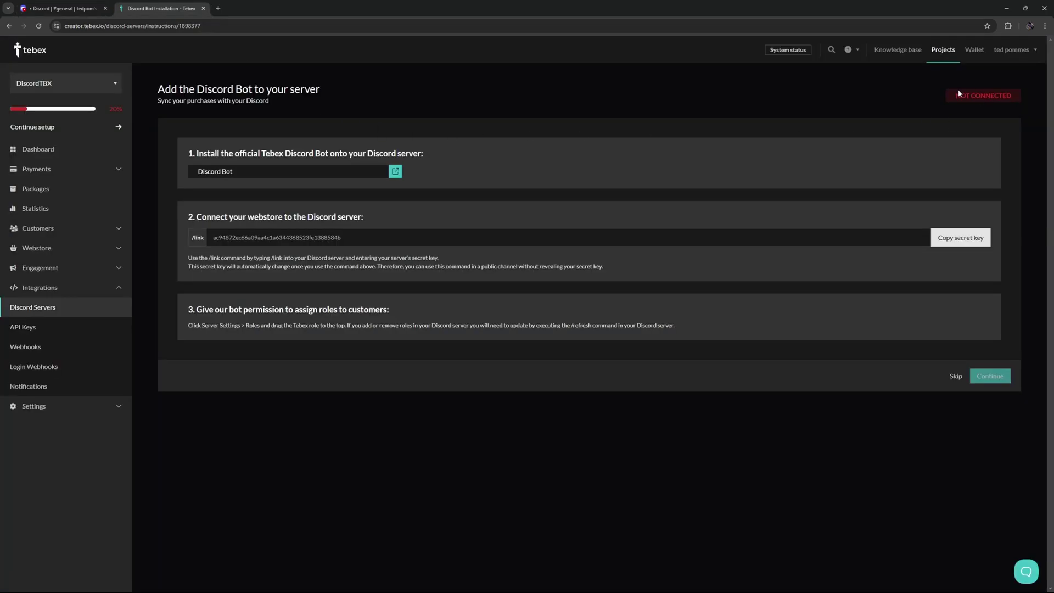
{"action": "left_click_drag", "start_coordinate": [958, 93], "coordinate": [972, 131]}
{"action": "left_click", "coordinate": [959, 238]}
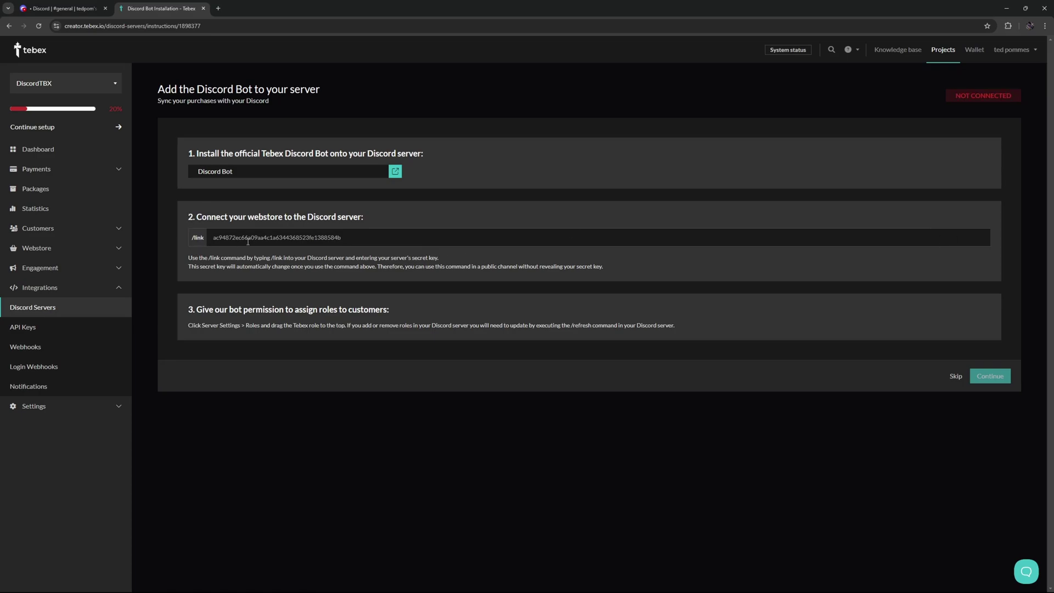
Run /link with the pasted secret key in #general to link the DiscordTBX store
{"action": "key", "text": "ctrl+1"}
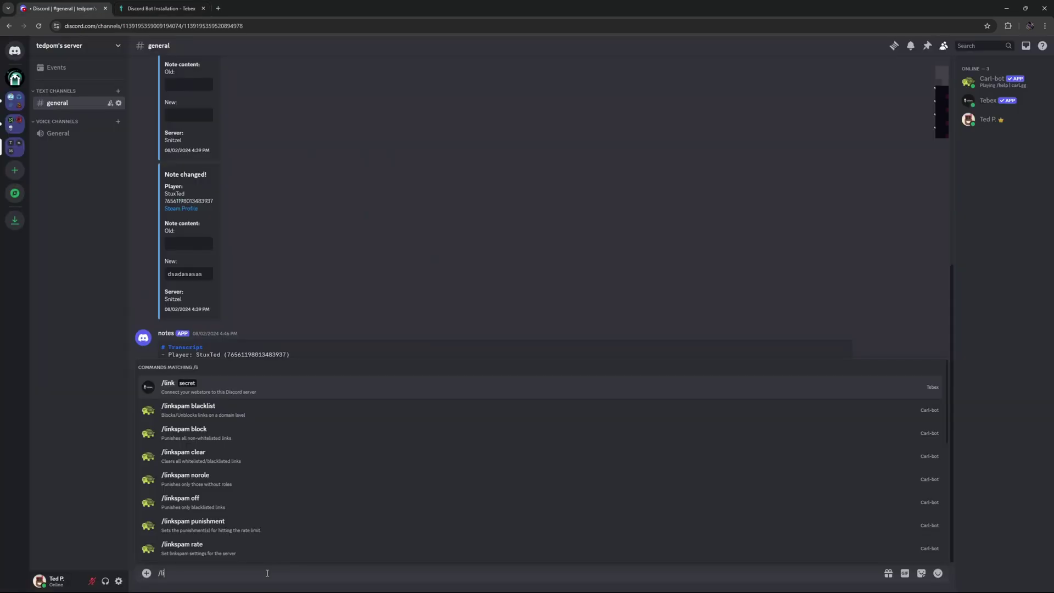
{"action": "left_click", "coordinate": [151, 389]}
{"action": "key", "text": "ctrl+v"}
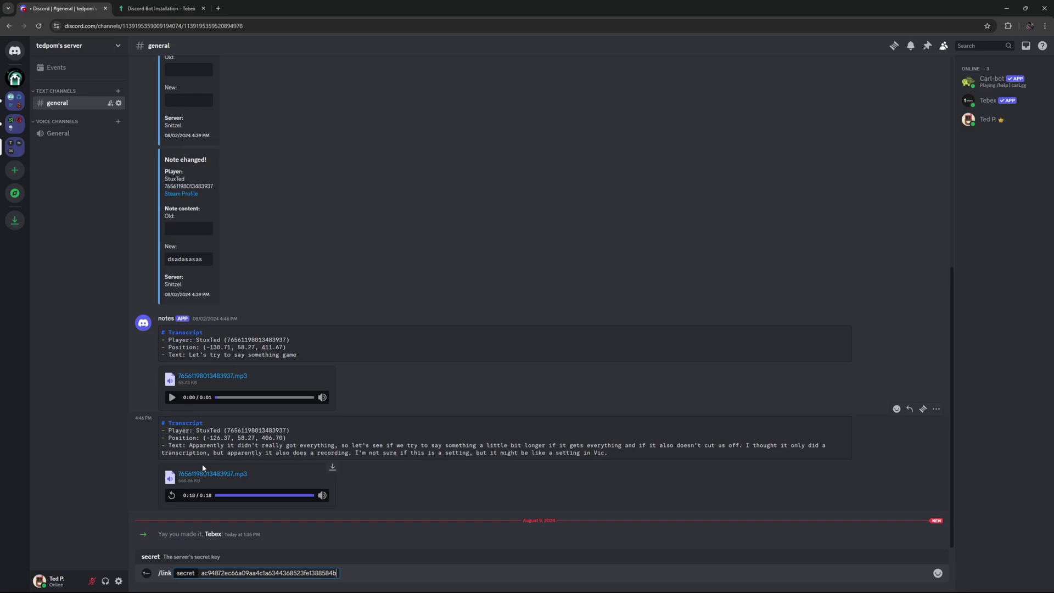
{"action": "key", "text": "Return"}
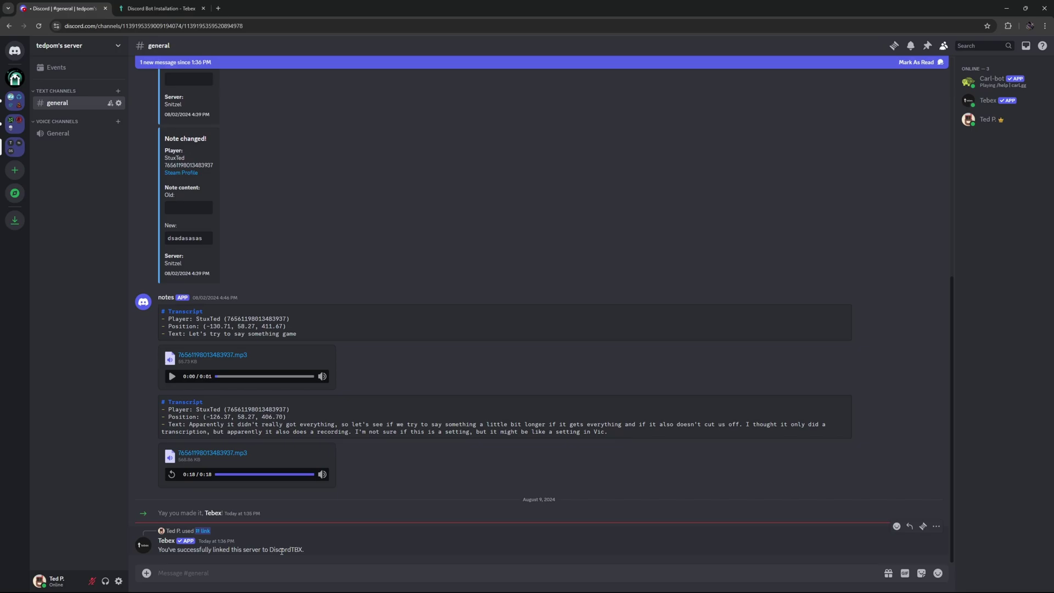
{"action": "left_click", "coordinate": [159, 9]}
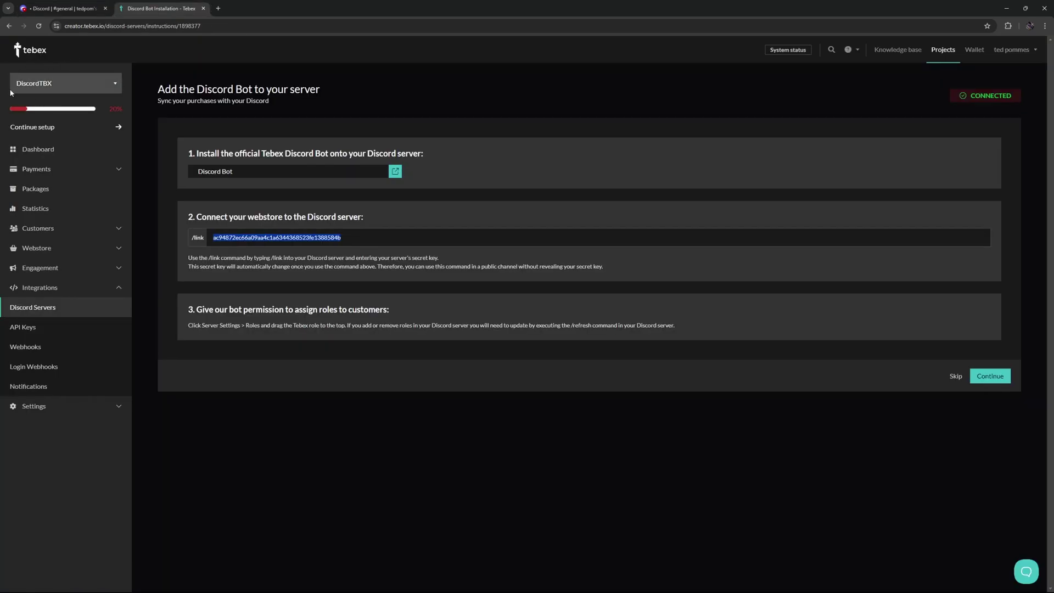
{"action": "key", "text": "ctrl+c"}
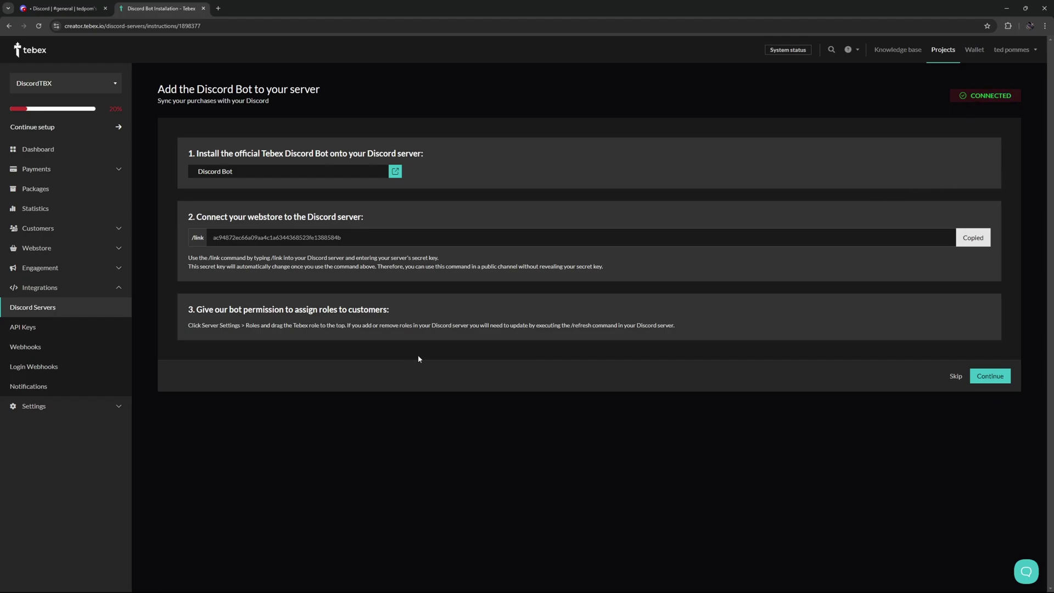
{"action": "left_click", "coordinate": [61, 8]}
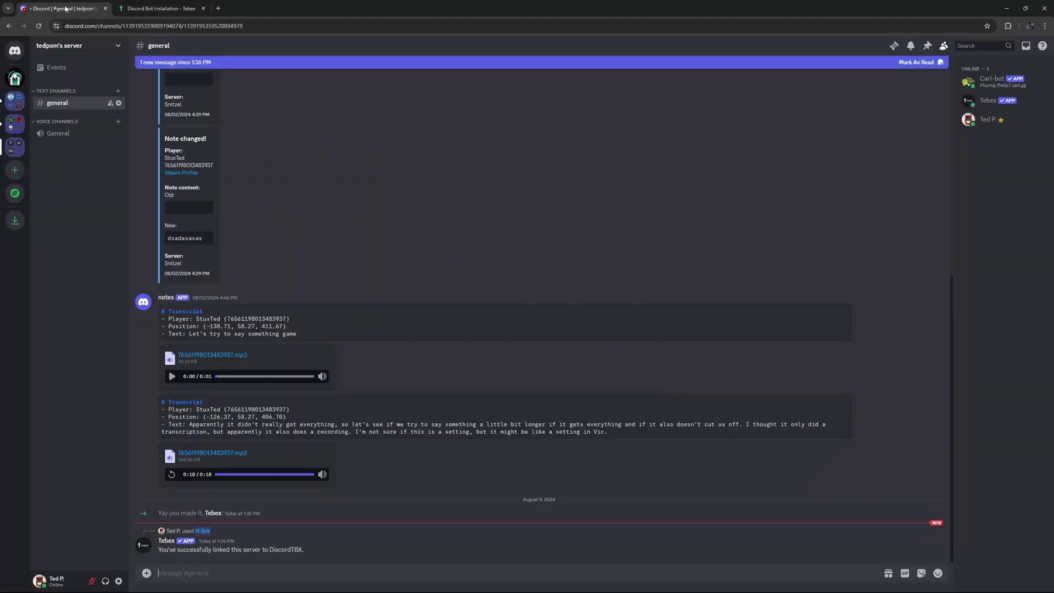
Drag the Tebex role above carl-bot in Server Settings > Roles and save the order
{"action": "left_click", "coordinate": [117, 47]}
{"action": "left_click", "coordinate": [98, 100]}
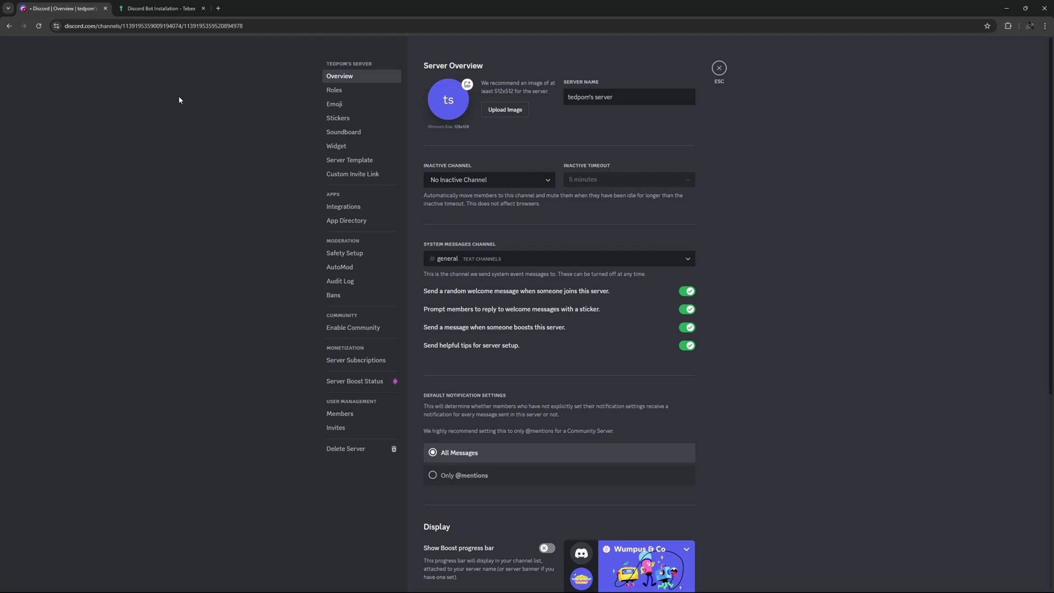
{"action": "left_click", "coordinate": [339, 94]}
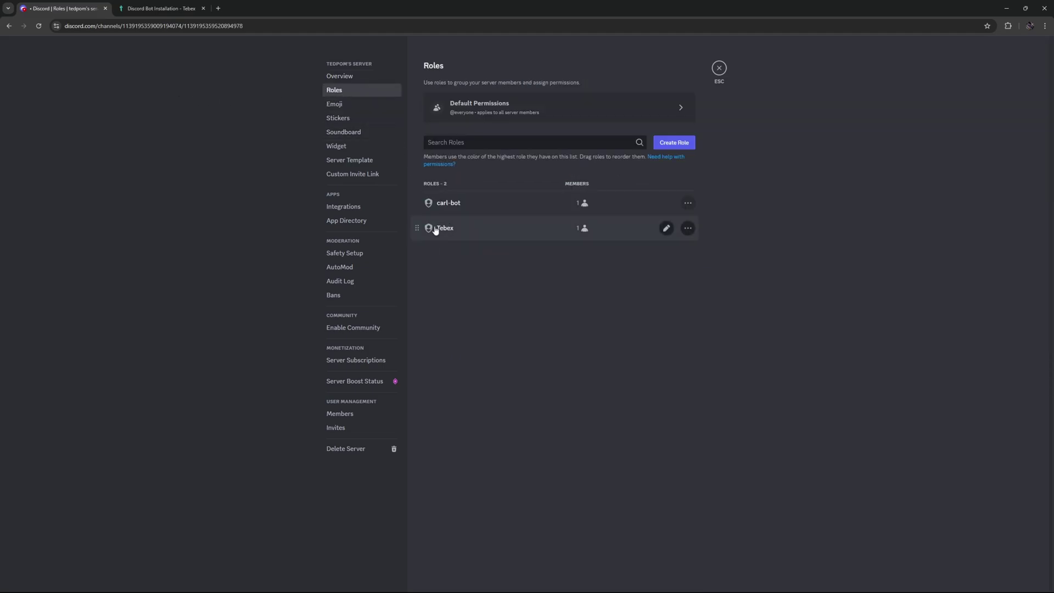
{"action": "left_click_drag", "start_coordinate": [416, 227], "coordinate": [417, 202]}
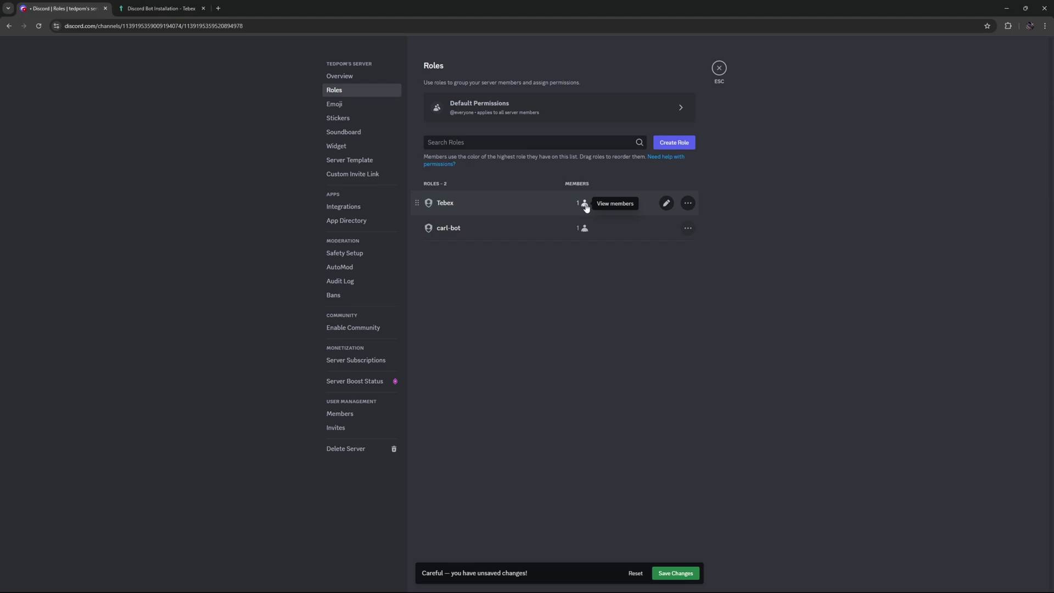
{"action": "left_click", "coordinate": [585, 206]}
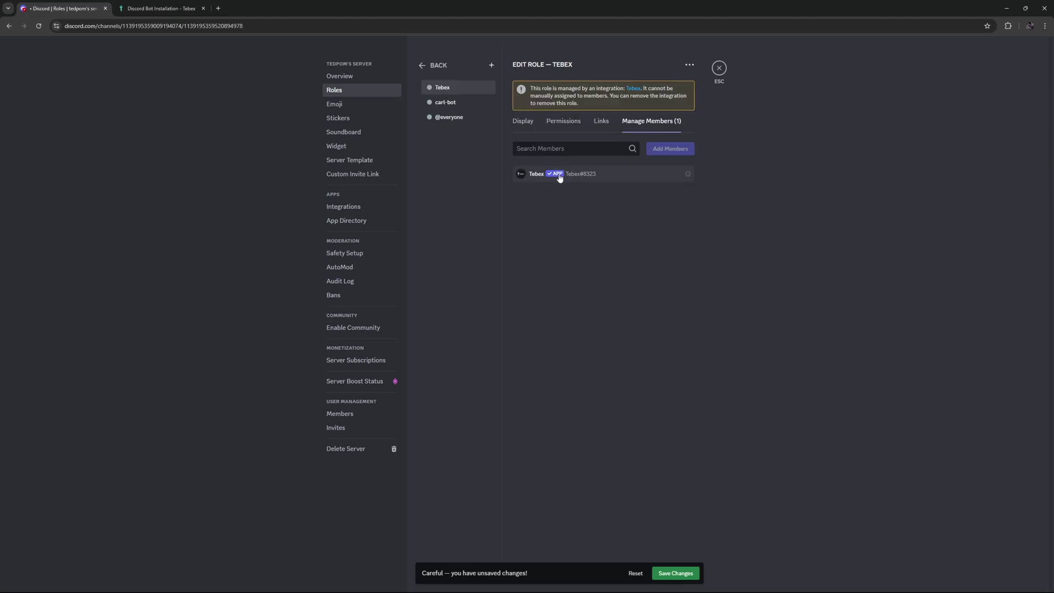
{"action": "left_click", "coordinate": [425, 65]}
{"action": "left_click", "coordinate": [675, 573]}
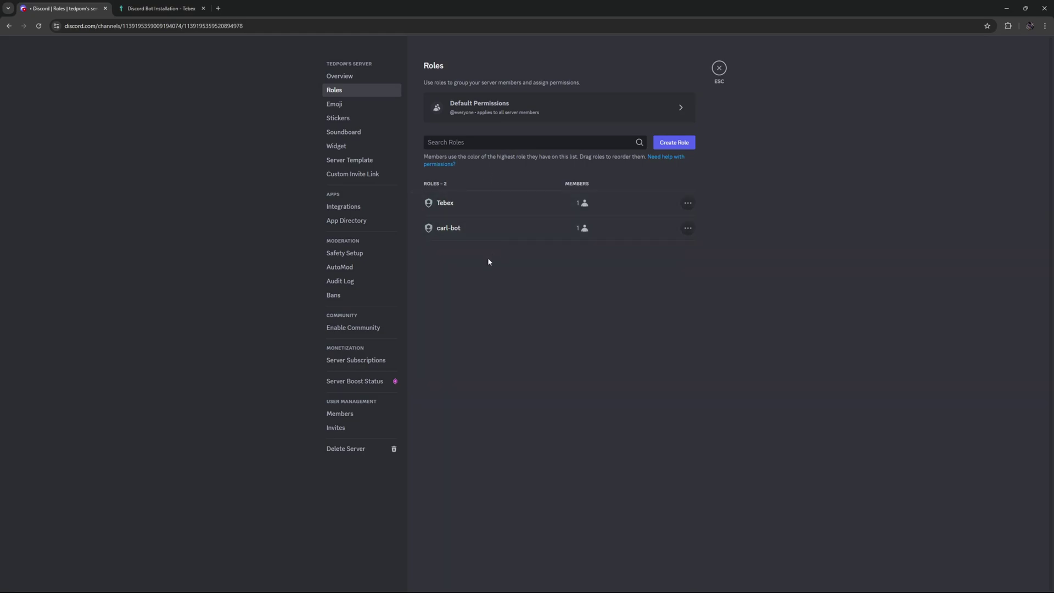
{"action": "key", "text": "ctrl+Tab"}
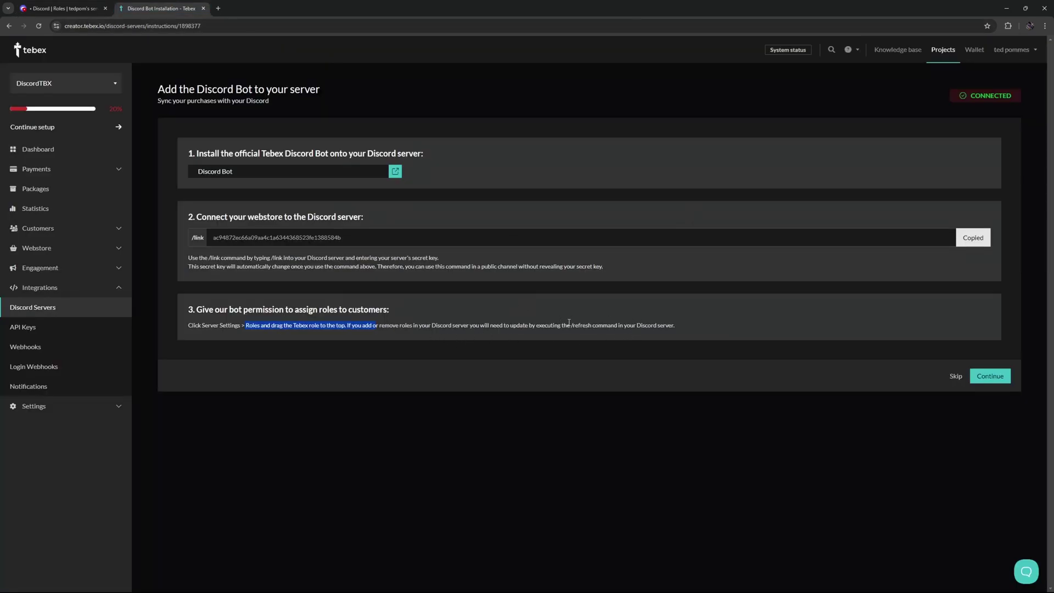
Run /refresh in #general to push roles and channels, then continue past Tebex's bot setup page
{"action": "left_click_drag", "start_coordinate": [571, 325], "coordinate": [647, 325]}
{"action": "left_click", "coordinate": [733, 328]}
{"action": "left_click", "coordinate": [62, 8]}
{"action": "type", "text": "/refresh"}
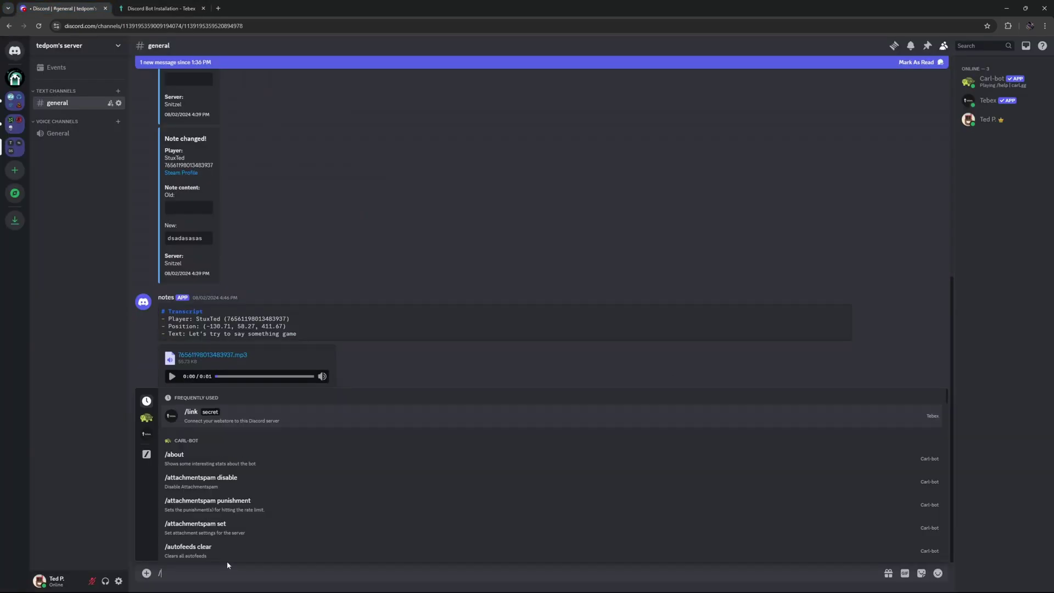
{"action": "key", "text": "Return"}
{"action": "key", "text": "Return"}
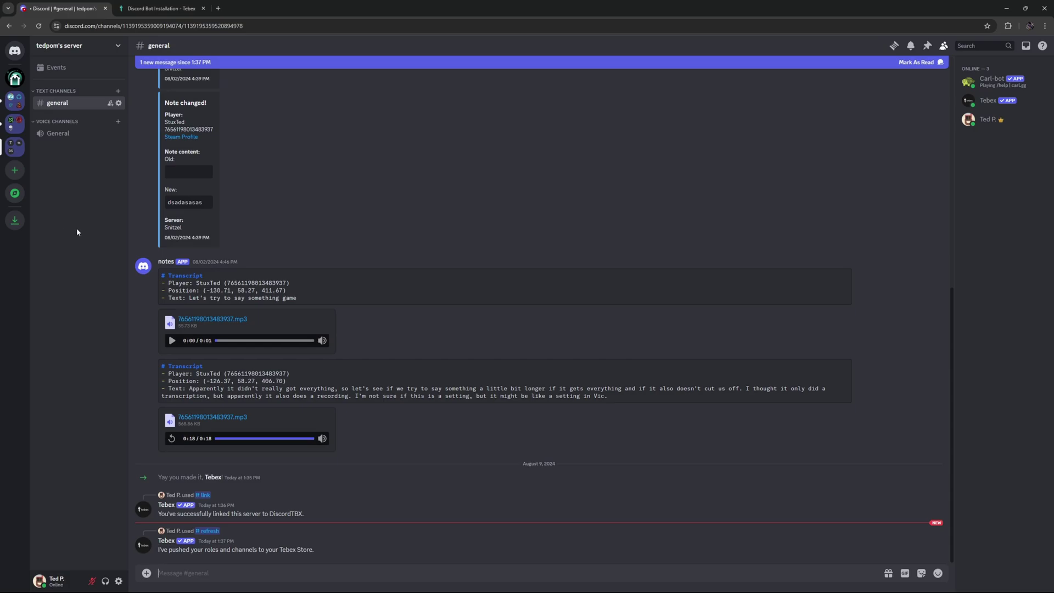
{"action": "key", "text": "ctrl+Tab"}
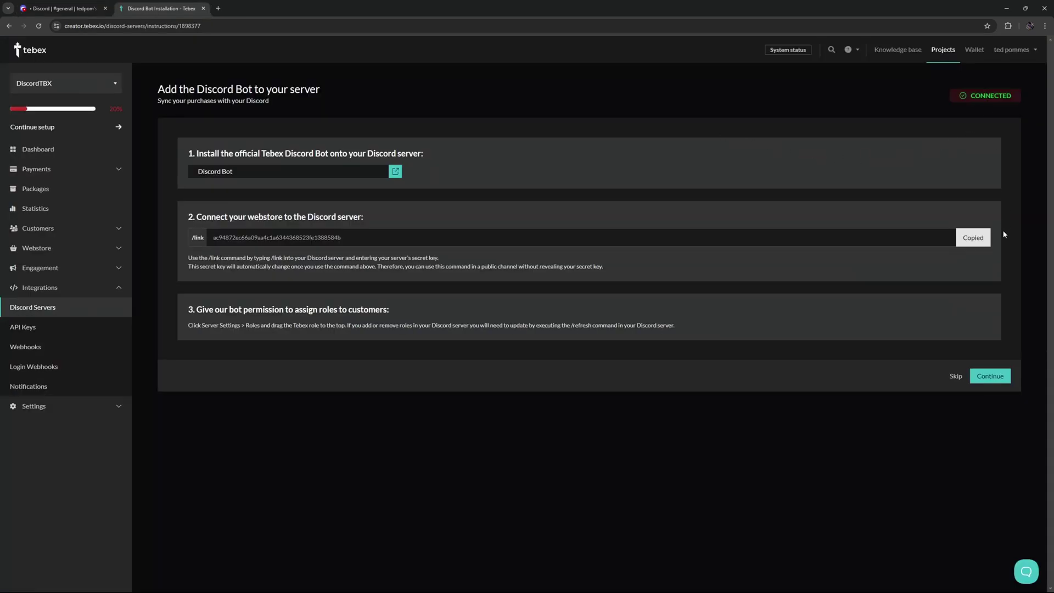
{"action": "left_click", "coordinate": [984, 378]}
Start a new package from the Packages list via Add New > Package
{"action": "left_click_drag", "start_coordinate": [247, 171], "coordinate": [172, 166]}
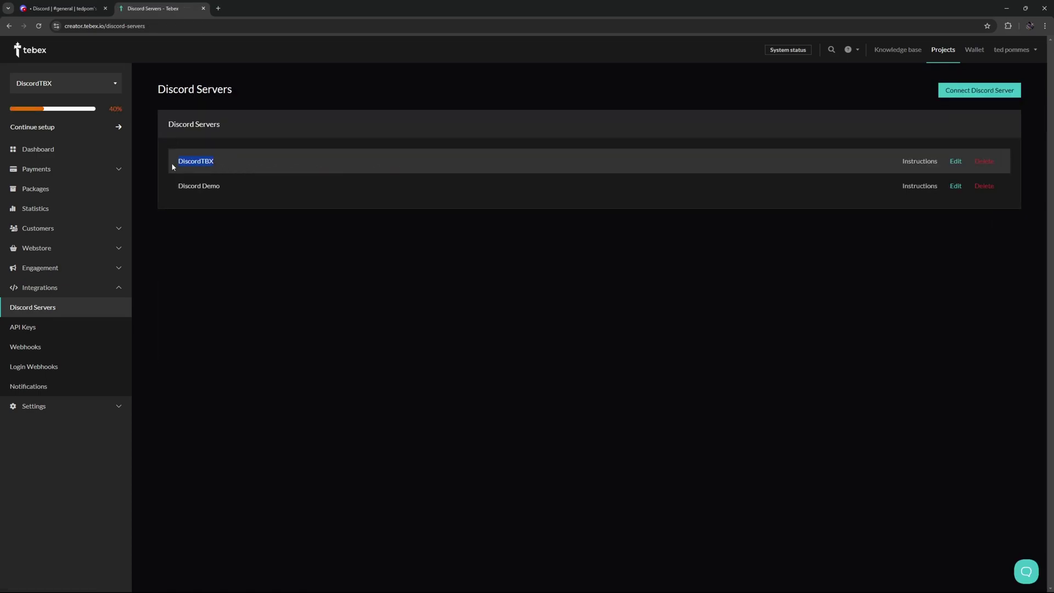
{"action": "left_click", "coordinate": [298, 196]}
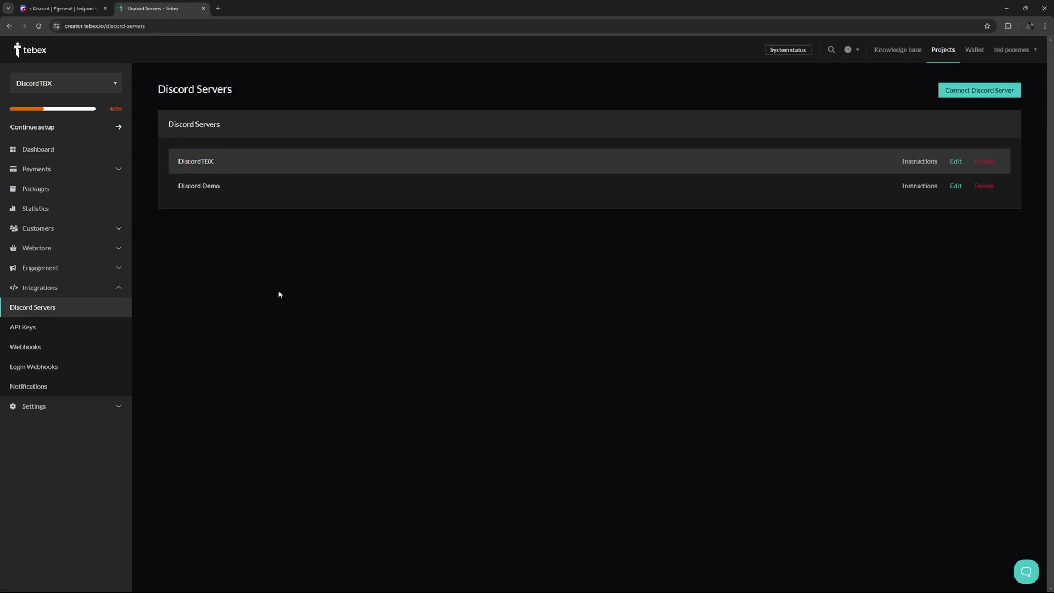
{"action": "left_click", "coordinate": [43, 188]}
{"action": "left_click", "coordinate": [992, 91]}
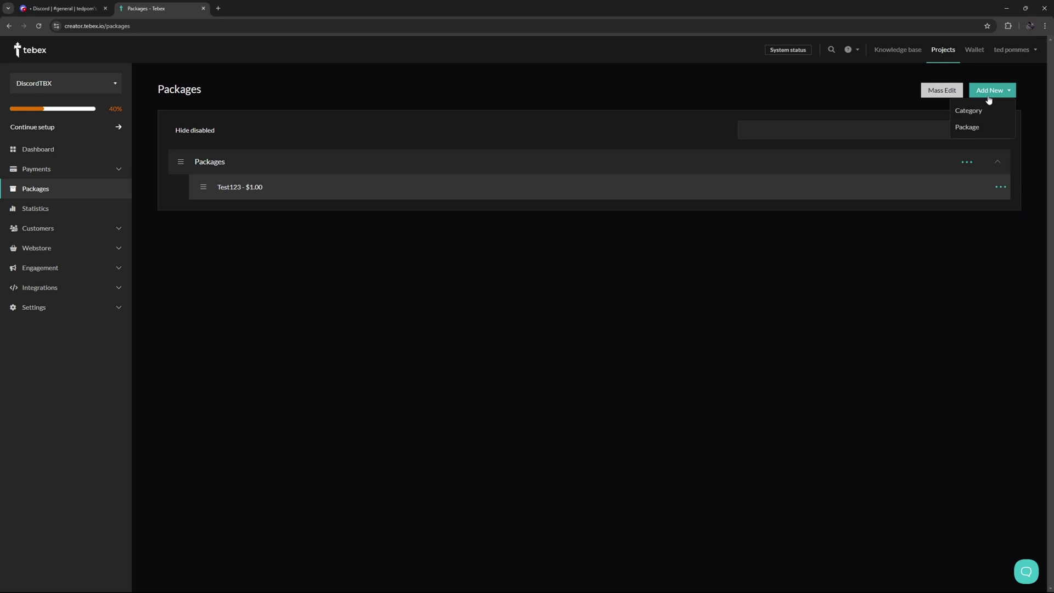
{"action": "left_click", "coordinate": [963, 126]}
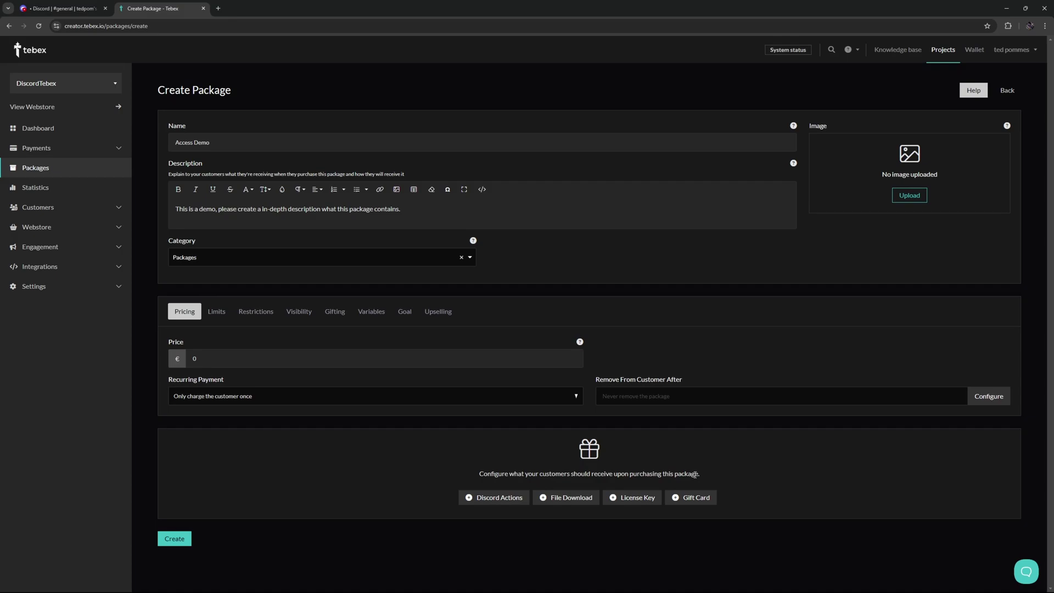
Add a Discord action of type Generate an invite link to the package
{"action": "left_click", "coordinate": [482, 497]}
{"action": "left_click", "coordinate": [958, 487]}
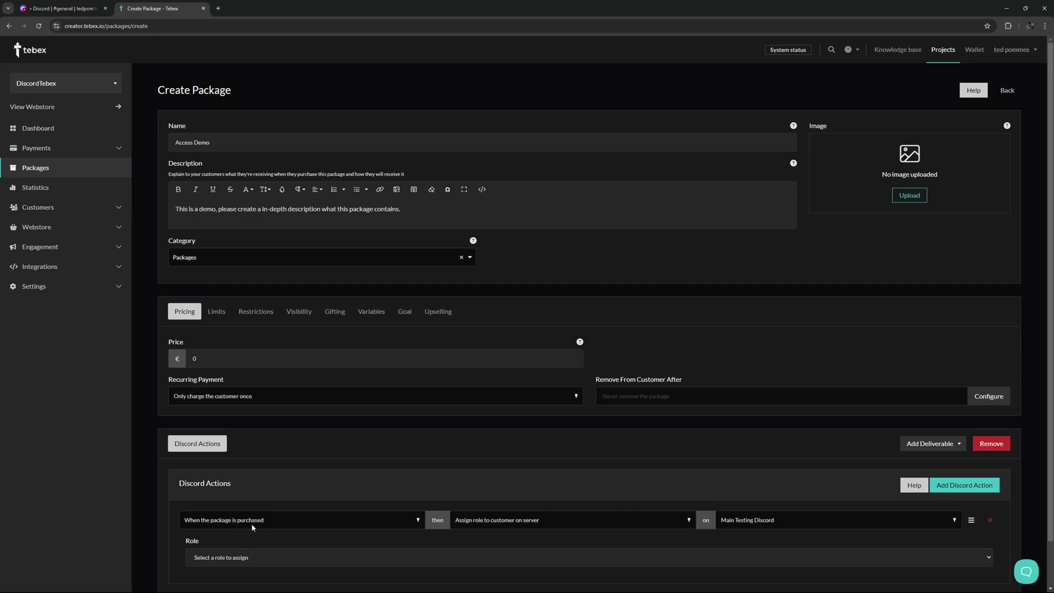
{"action": "left_click", "coordinate": [467, 521]}
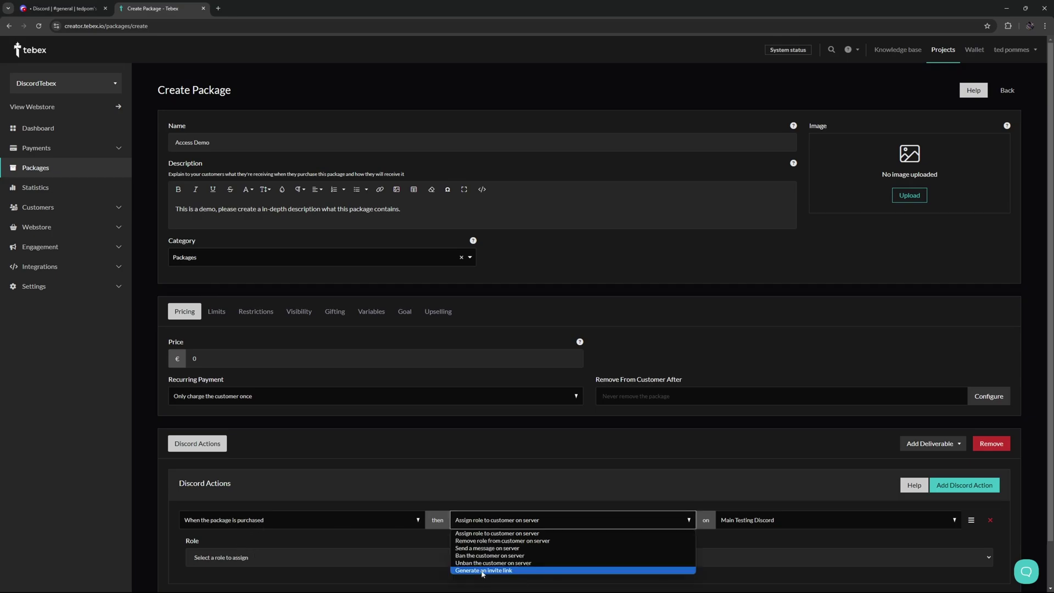
{"action": "left_click", "coordinate": [482, 571]}
{"action": "scroll", "coordinate": [738, 468], "scroll_direction": "down", "scroll_amount": 1}
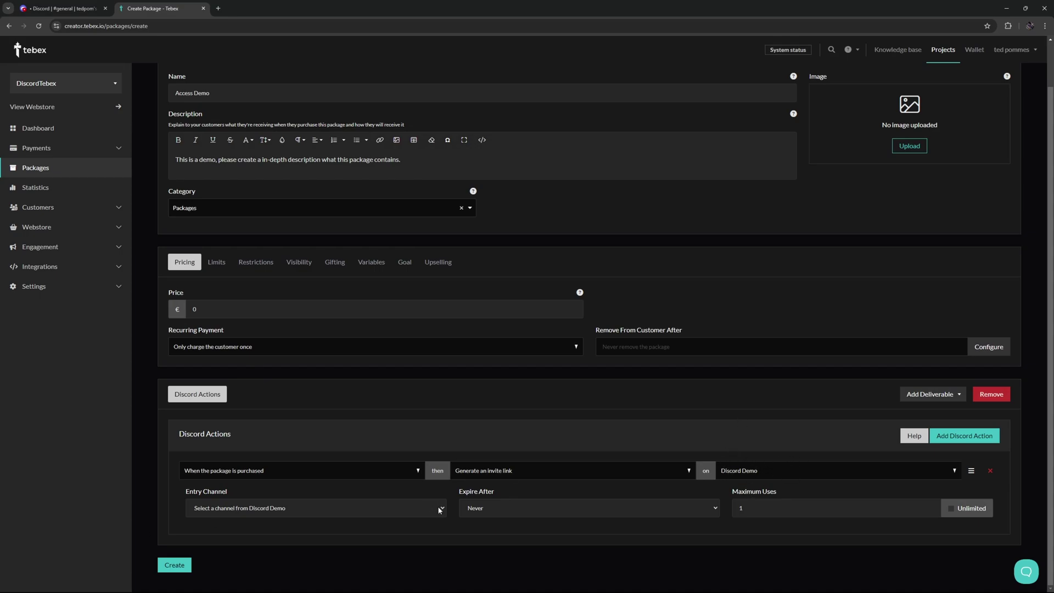
Set the invite to channel general, expiry Never, maximum uses 1, and create the package
{"action": "left_click", "coordinate": [386, 510]}
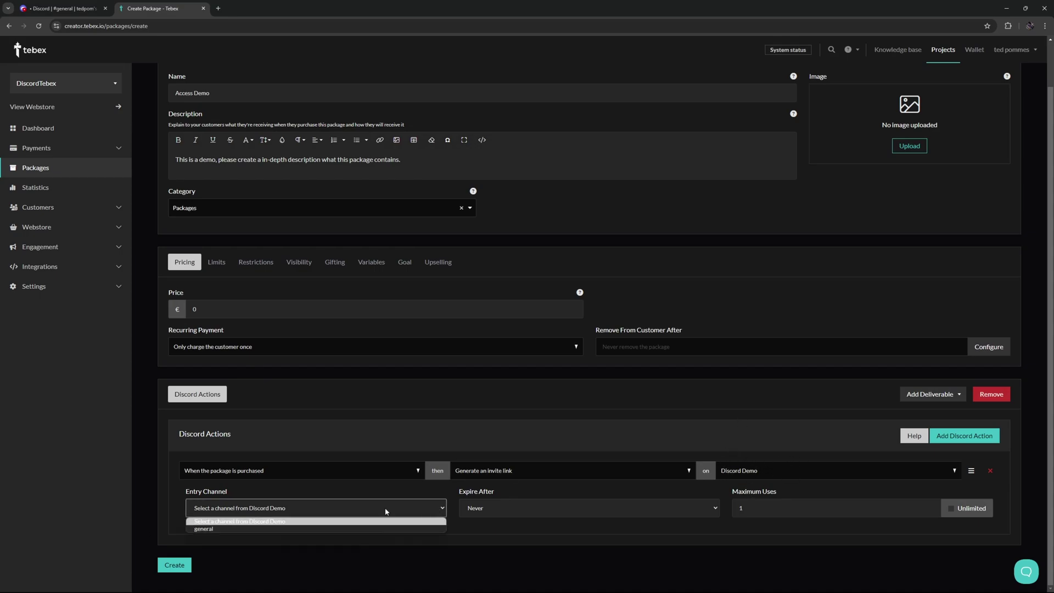
{"action": "left_click", "coordinate": [204, 529]}
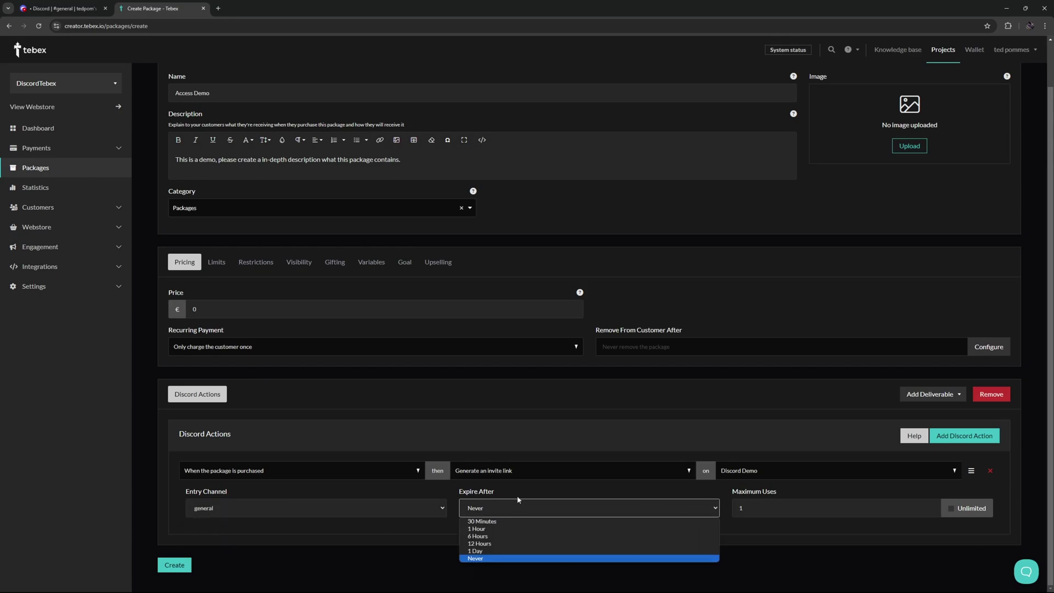
{"action": "left_click", "coordinate": [494, 502]}
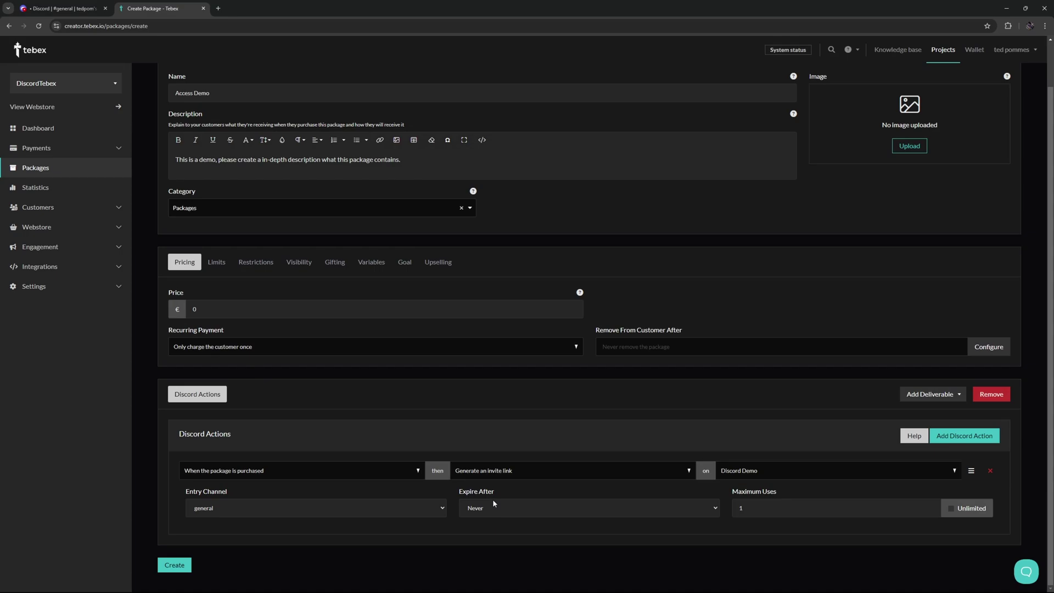
{"action": "double_click", "coordinate": [758, 511]}
{"action": "left_click", "coordinate": [950, 510]}
{"action": "left_click", "coordinate": [950, 510]}
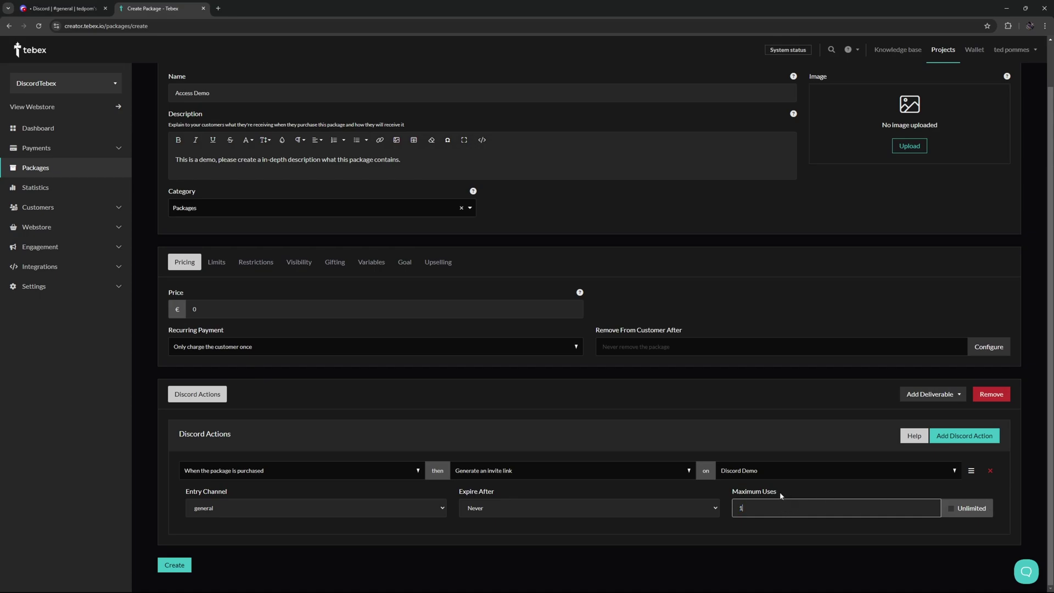
{"action": "left_click_drag", "start_coordinate": [781, 496], "coordinate": [738, 525]}
{"action": "left_click", "coordinate": [765, 514]}
{"action": "left_click", "coordinate": [173, 565]}
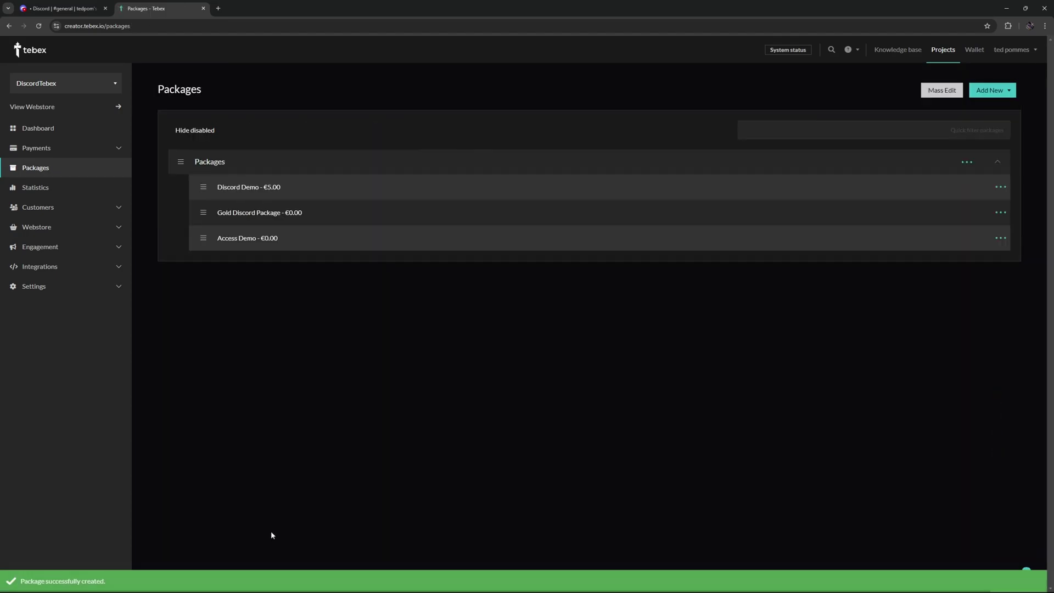
Check out the free Access Demo package on the webstore, signing in with Discord and giving an email
{"action": "left_click", "coordinate": [52, 132]}
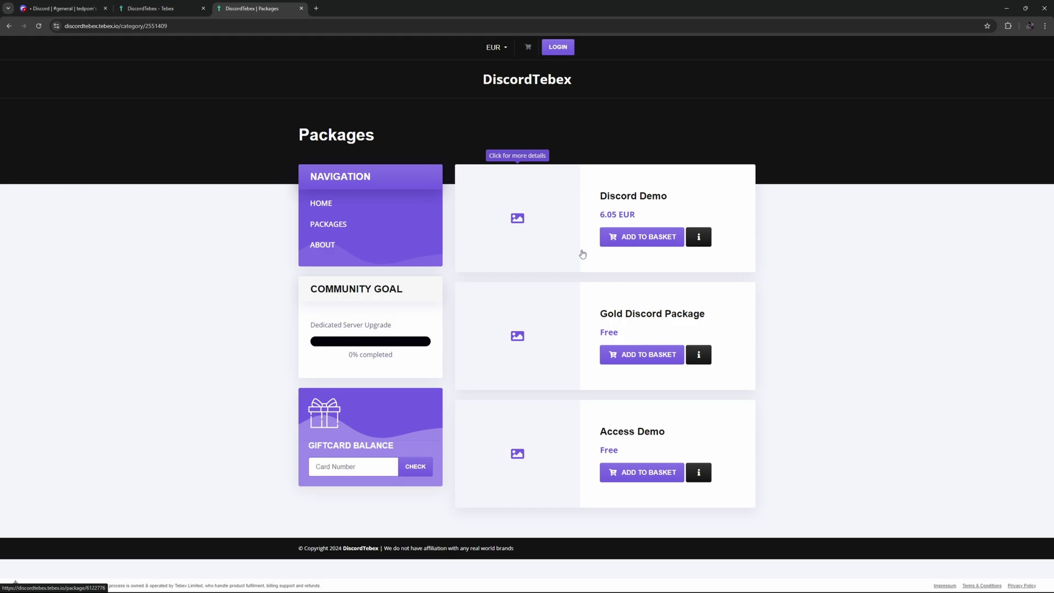
{"action": "left_click", "coordinate": [628, 471]}
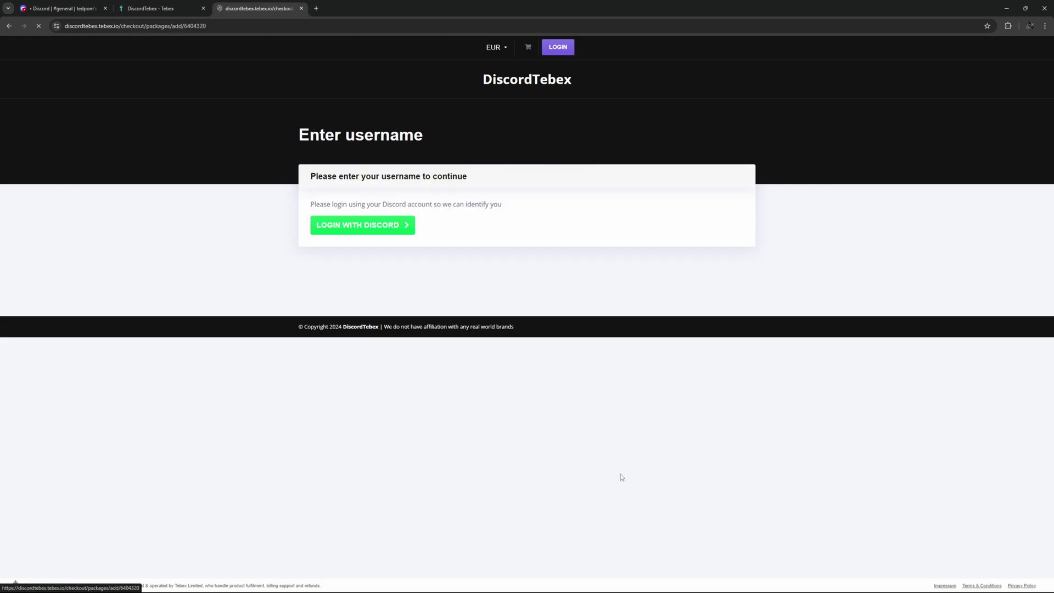
{"action": "left_click", "coordinate": [362, 231]}
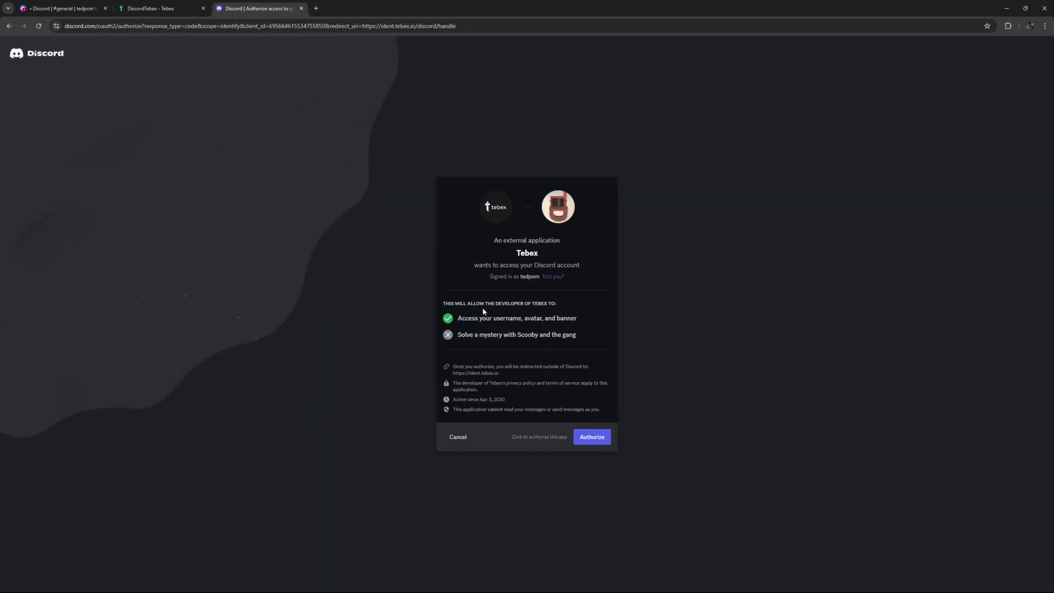
{"action": "left_click", "coordinate": [592, 438]}
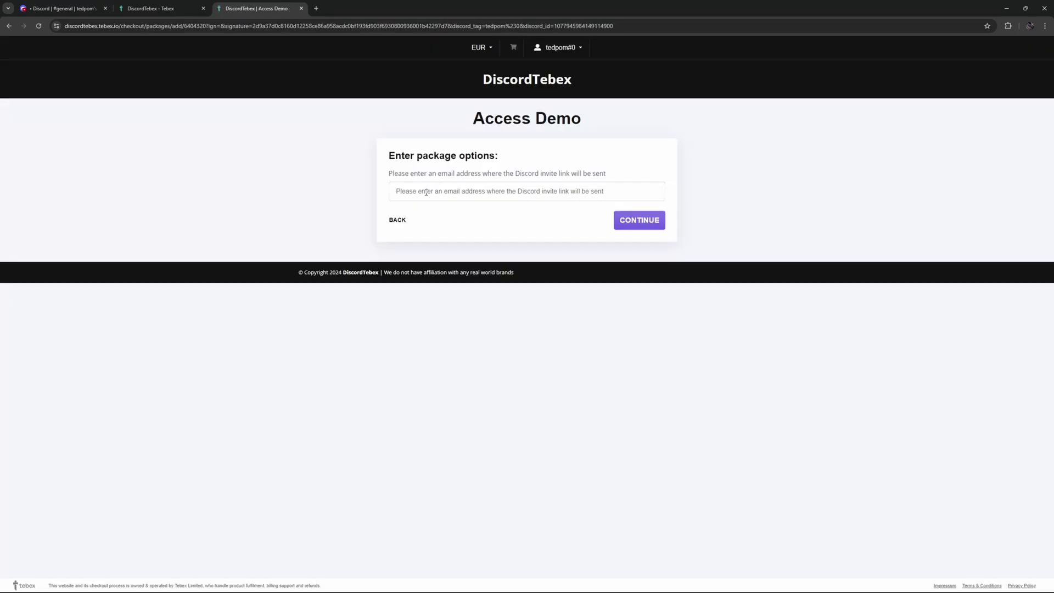
{"action": "left_click", "coordinate": [576, 193]}
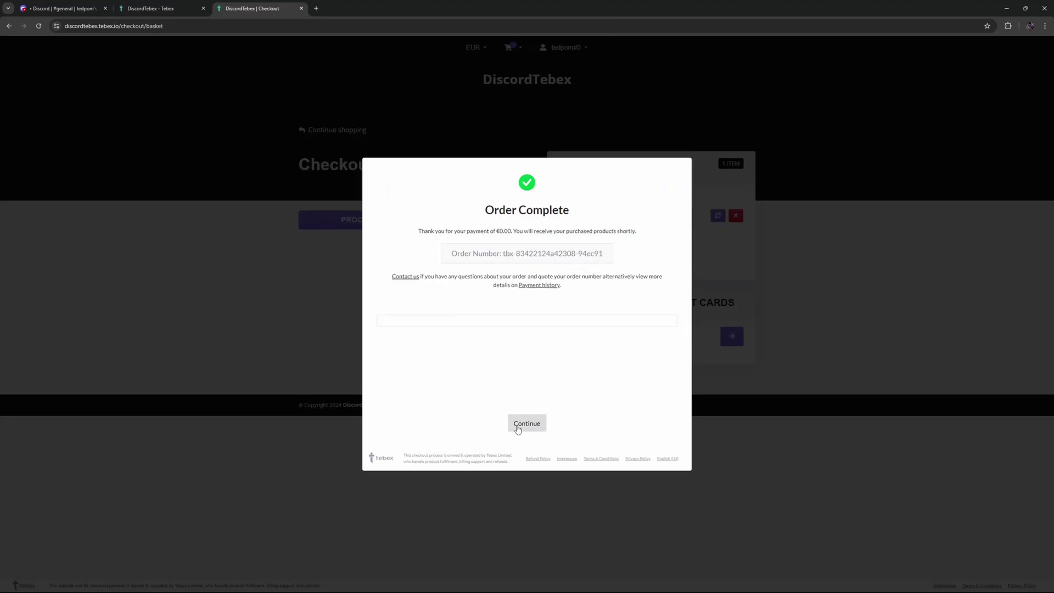
{"action": "left_click", "coordinate": [521, 423]}
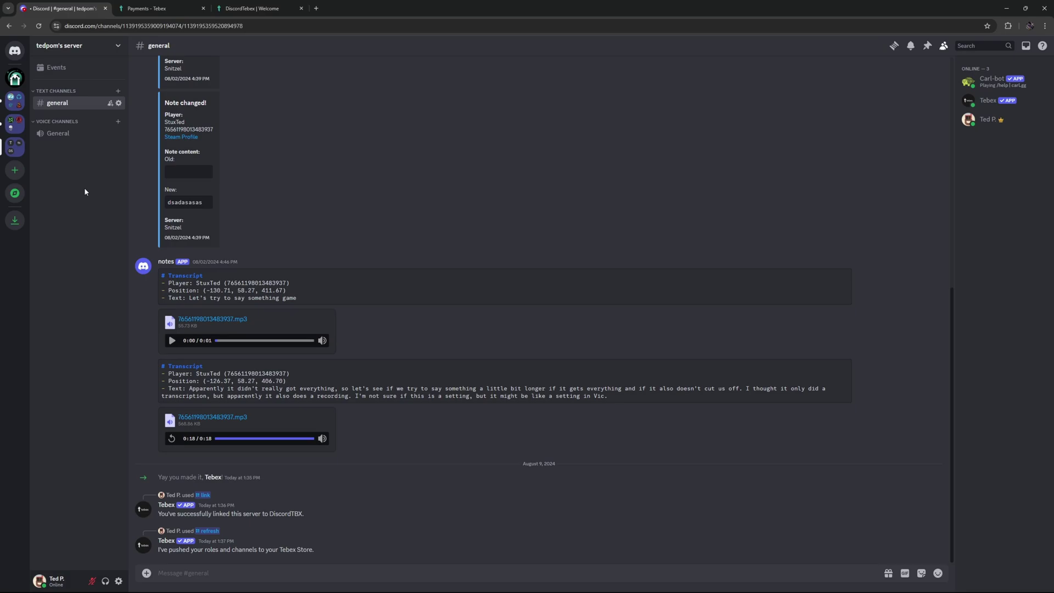
Create a yellow VIP role shown separately in the member list and assign it to your account
{"action": "left_click", "coordinate": [74, 46]}
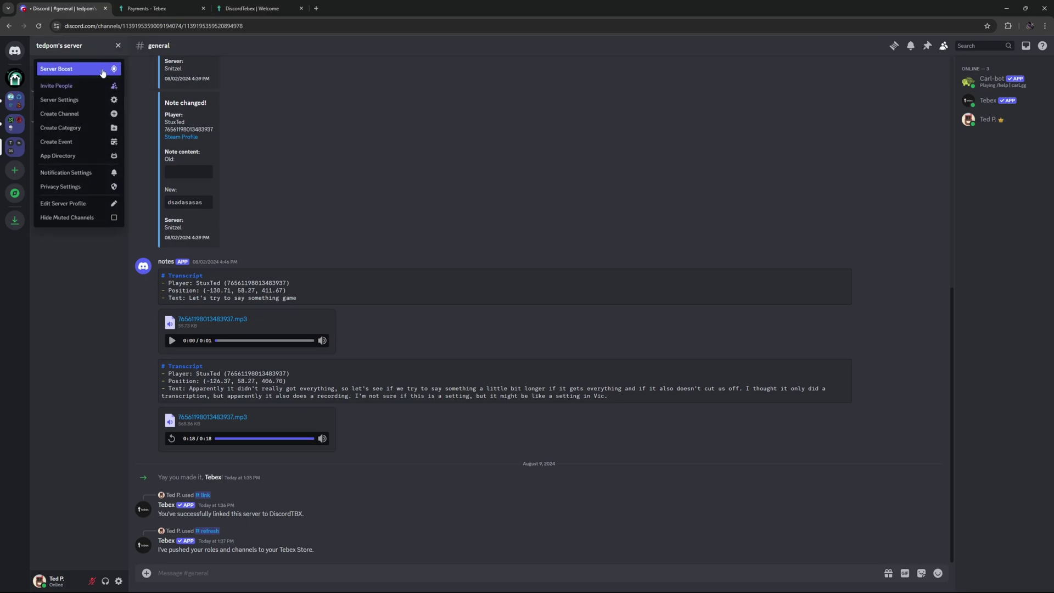
{"action": "left_click", "coordinate": [81, 102]}
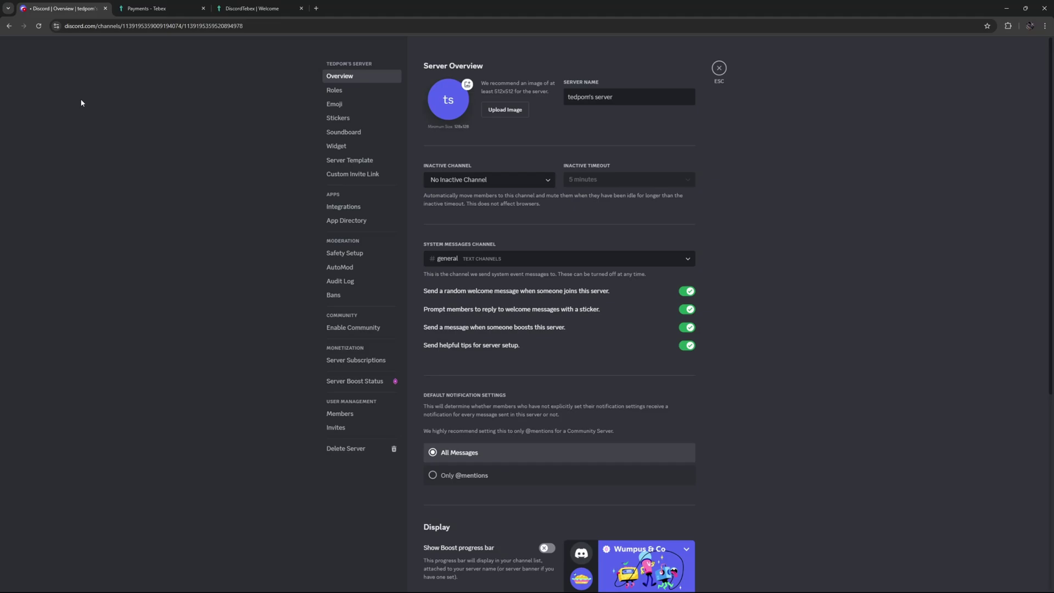
{"action": "left_click", "coordinate": [341, 91]}
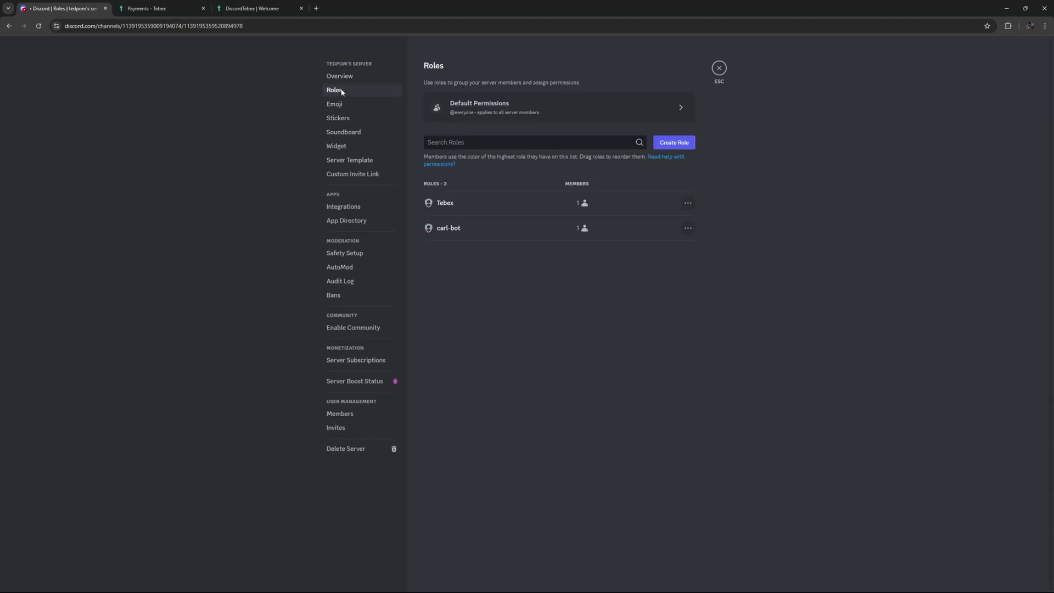
{"action": "left_click", "coordinate": [670, 142]}
{"action": "type", "text": "VIP"}
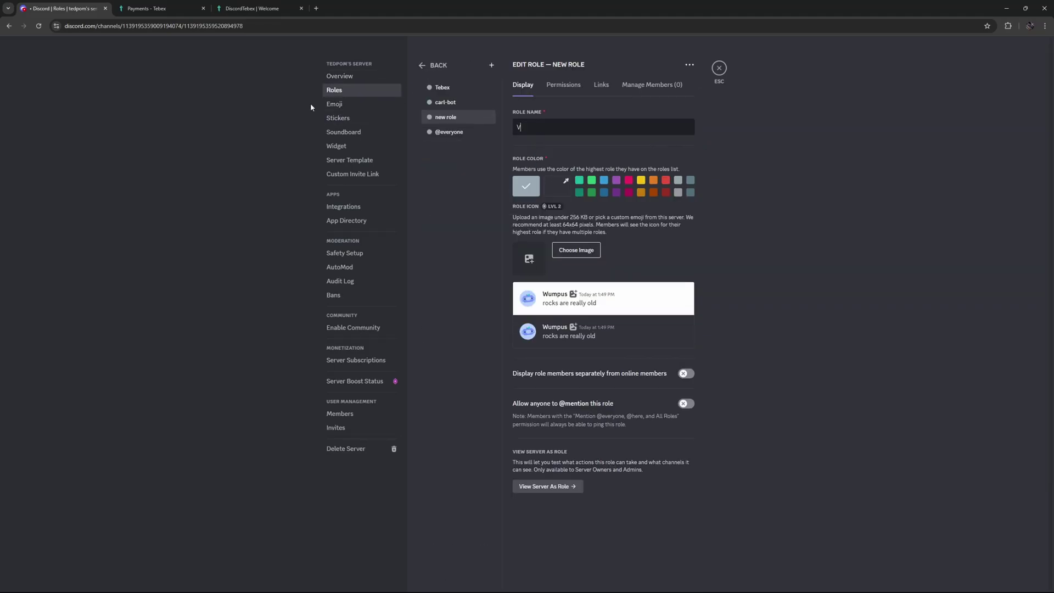
{"action": "left_click", "coordinate": [641, 181]}
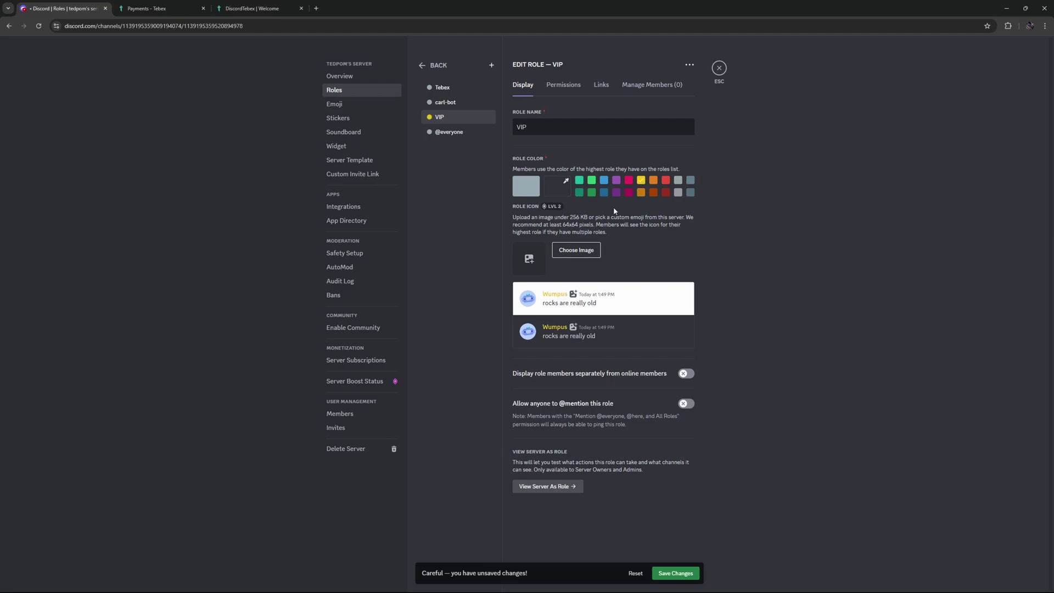
{"action": "left_click", "coordinate": [678, 378]}
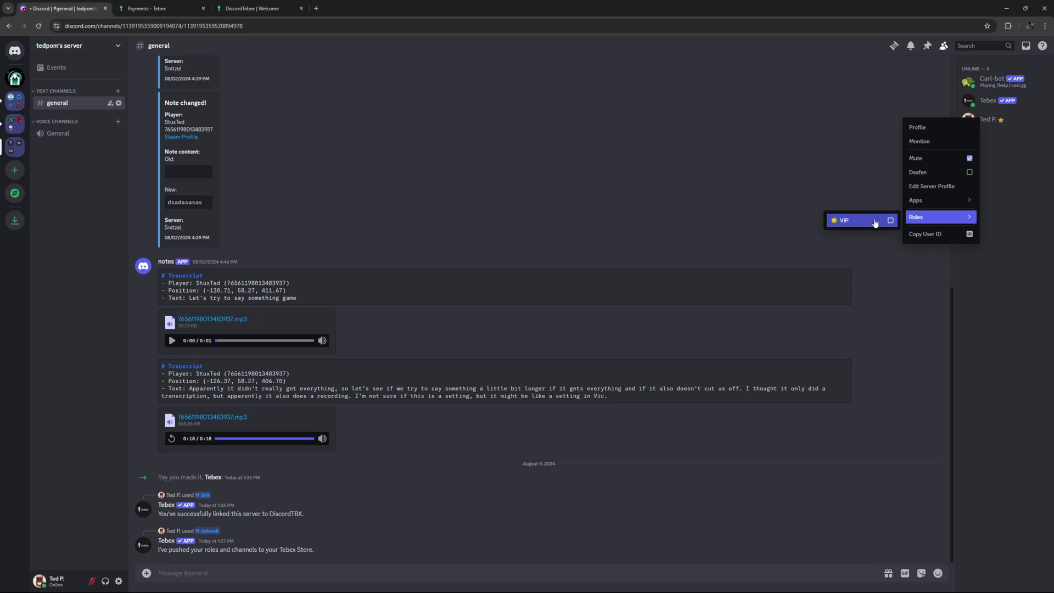
{"action": "left_click", "coordinate": [875, 221]}
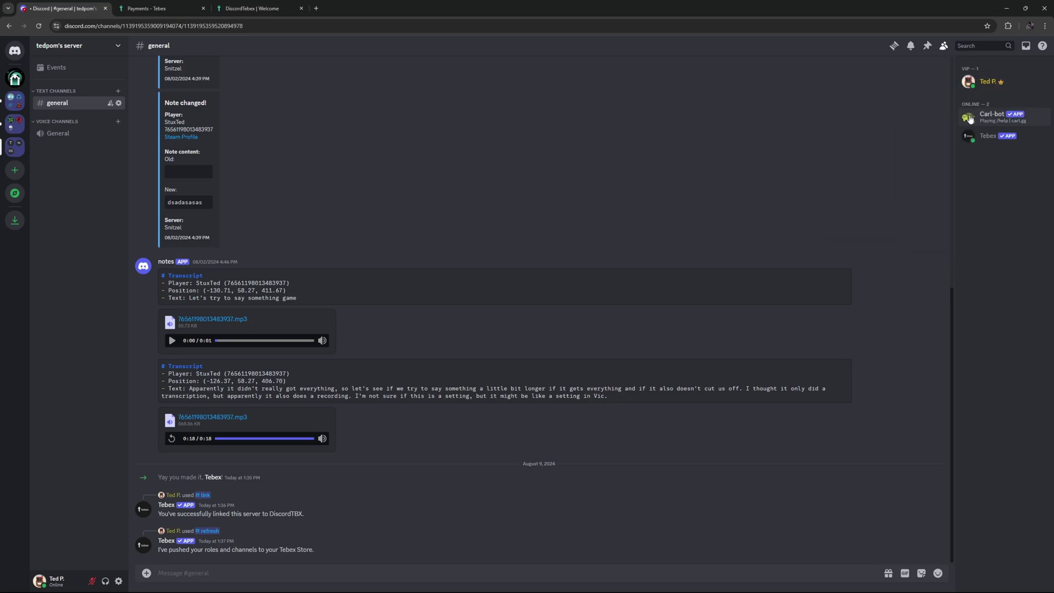
Create a private category named VIP that only the VIP role can access
{"action": "right_click", "coordinate": [64, 183]}
{"action": "left_click", "coordinate": [86, 226]}
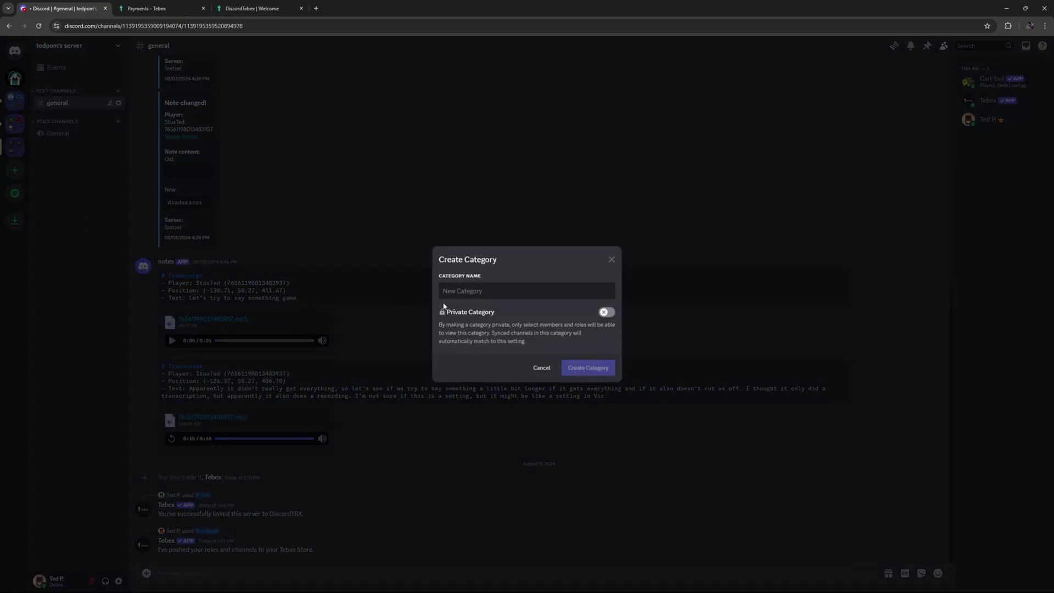
{"action": "type", "text": "VIP"}
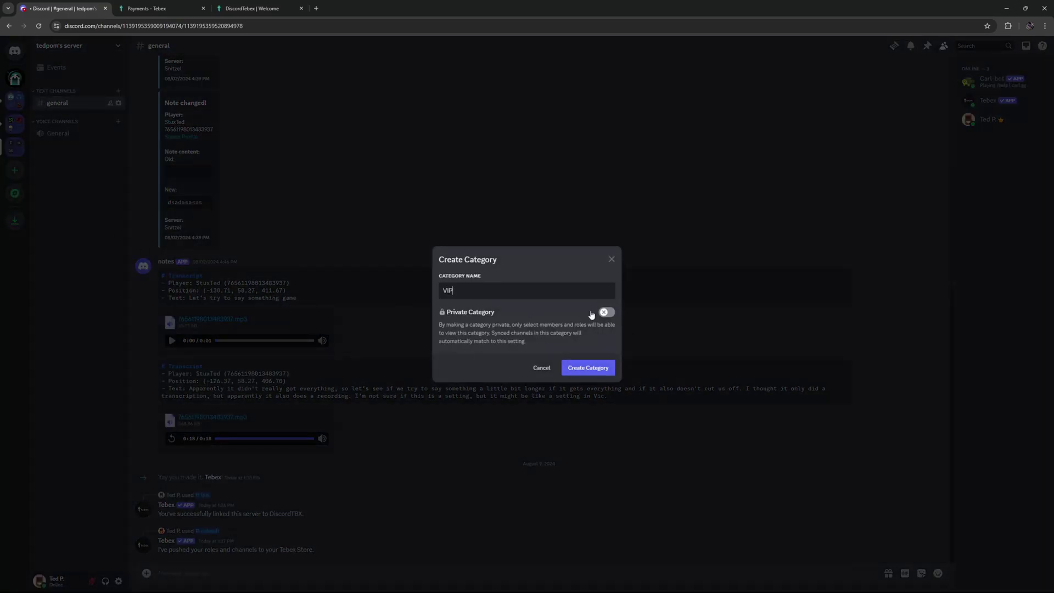
{"action": "left_click", "coordinate": [606, 312]}
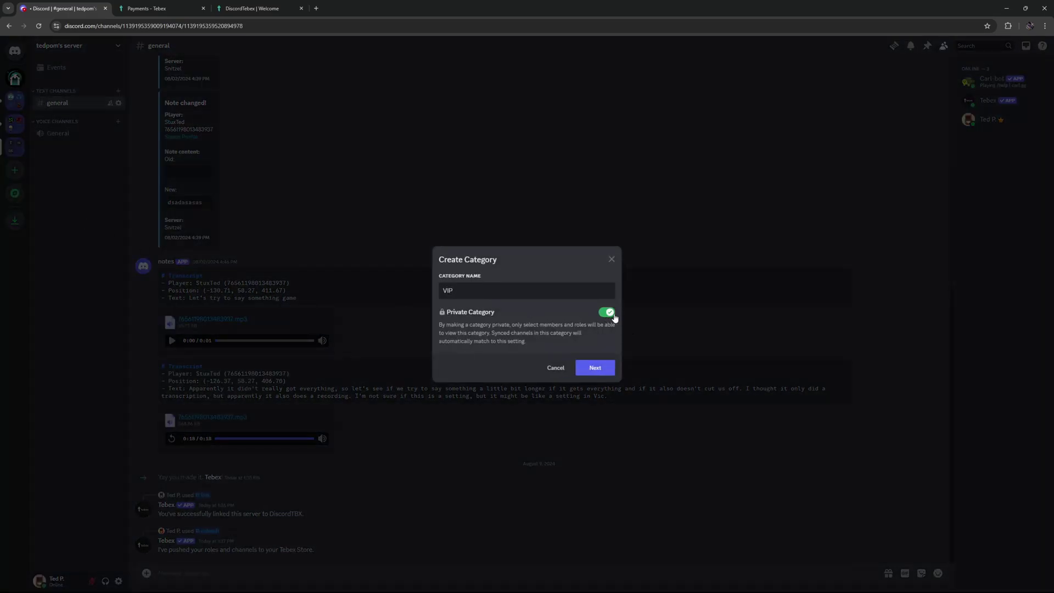
{"action": "left_click", "coordinate": [595, 368]}
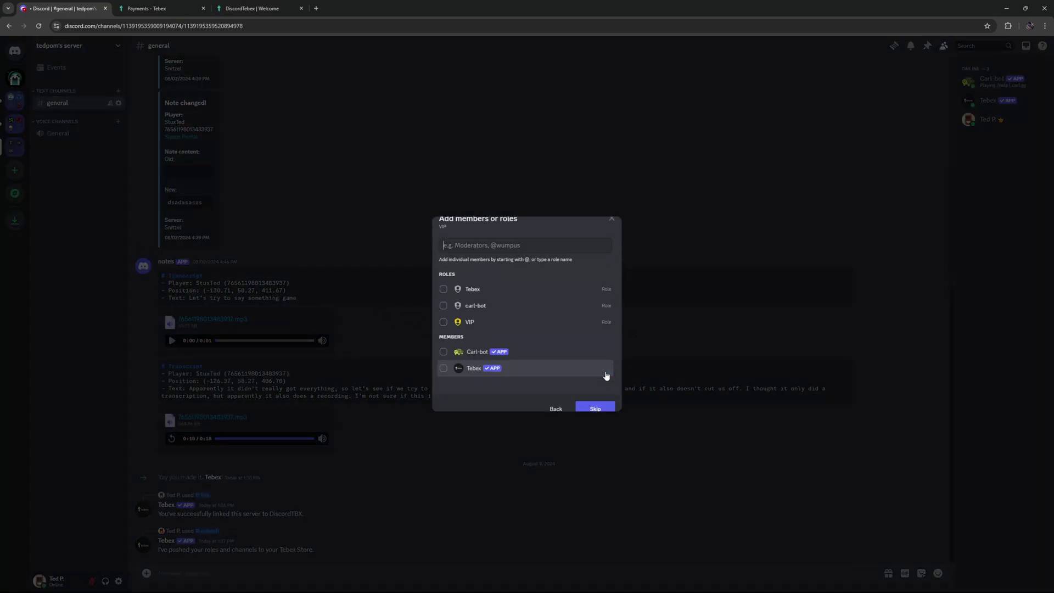
{"action": "left_click", "coordinate": [449, 324]}
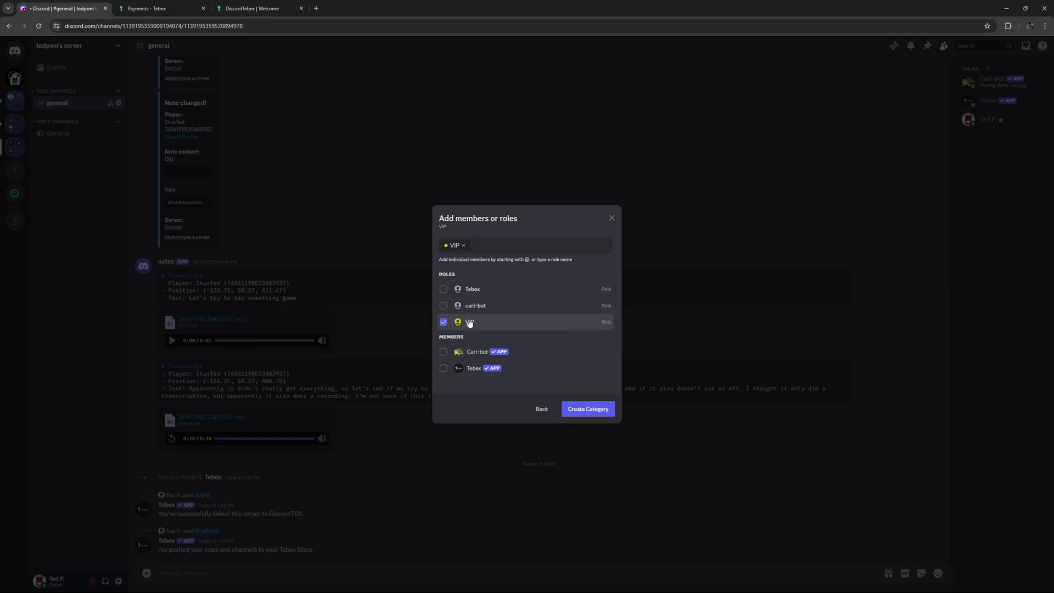
{"action": "left_click", "coordinate": [583, 411]}
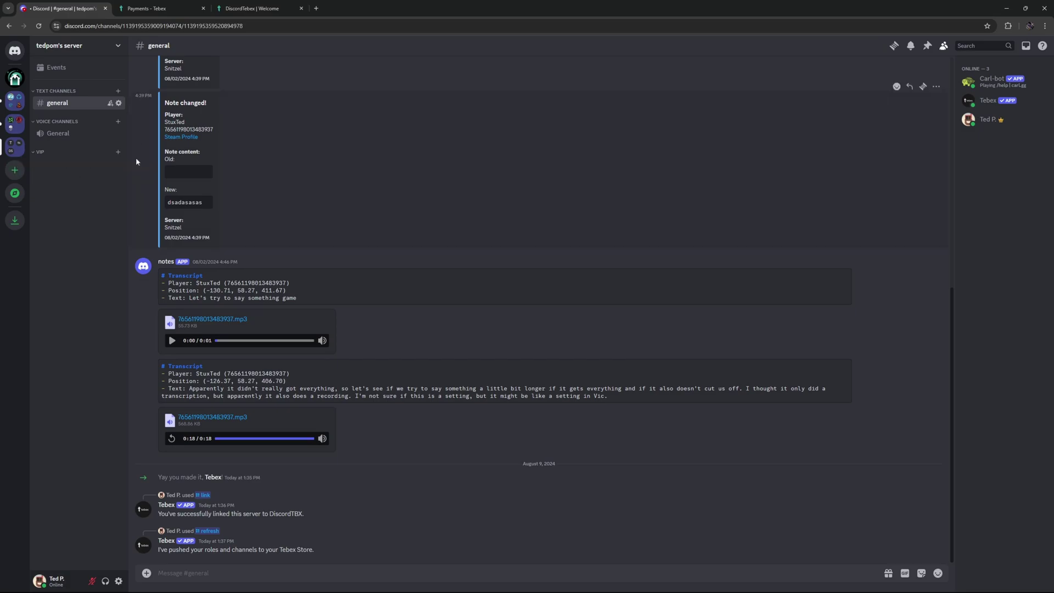
Add a private text channel vip inside the VIP category, open to the VIP role
{"action": "left_click", "coordinate": [118, 151]}
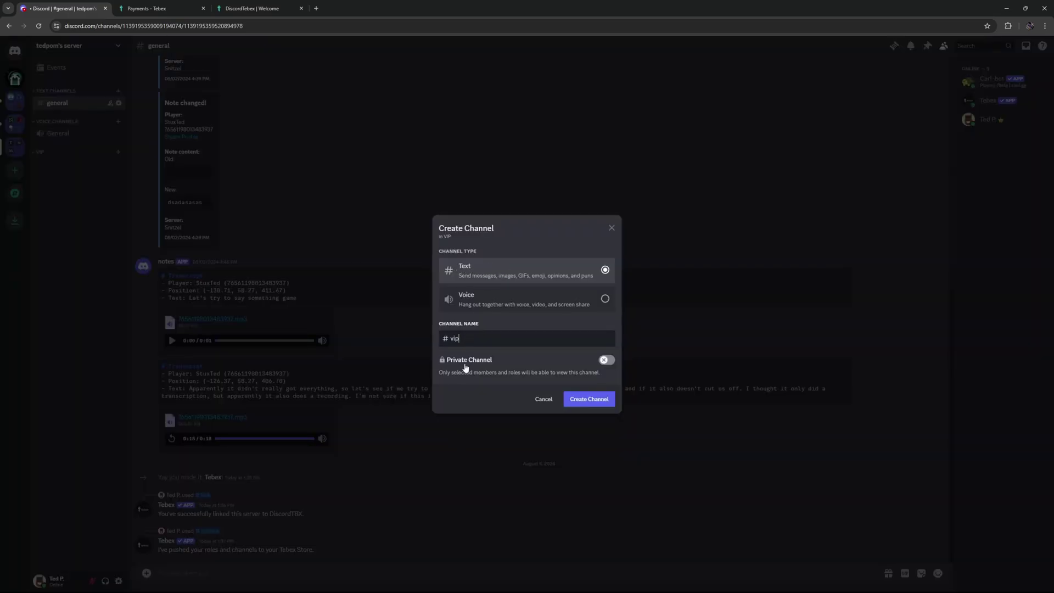
{"action": "left_click", "coordinate": [603, 361]}
{"action": "left_click", "coordinate": [595, 399]}
{"action": "left_click", "coordinate": [467, 321]}
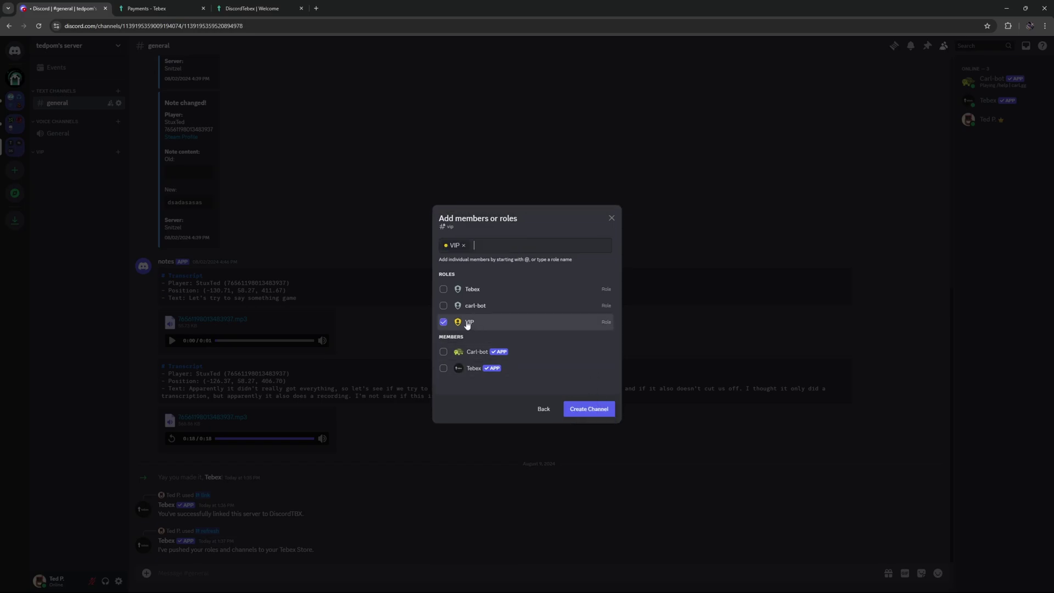
{"action": "left_click", "coordinate": [581, 411]}
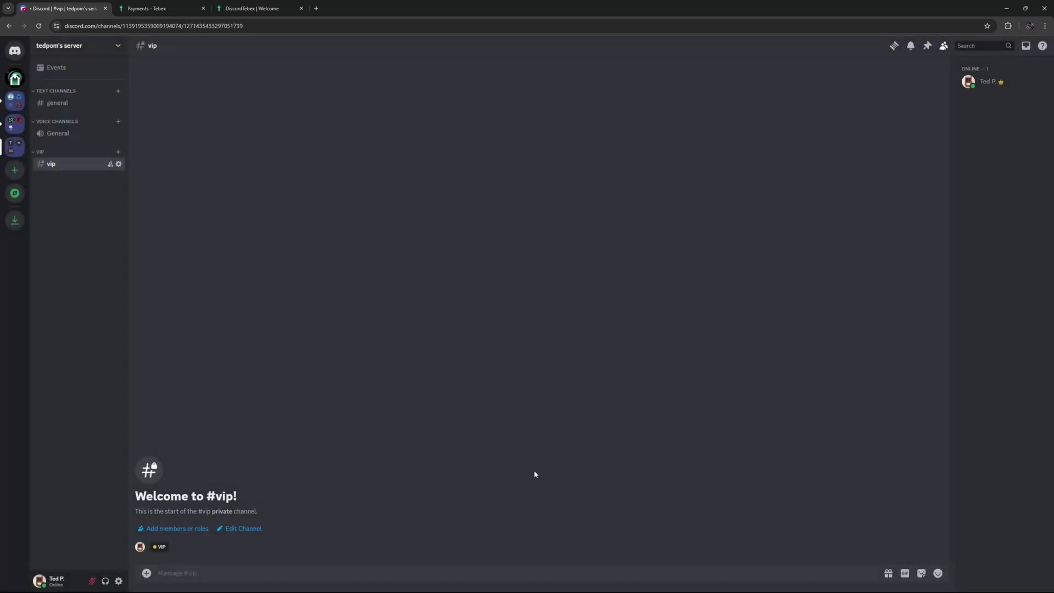
{"action": "mouse_move", "coordinate": [39, 151]}
{"action": "left_mouse_down"}
{"action": "mouse_move", "coordinate": [39, 100]}
{"action": "mouse_move", "coordinate": [40, 159]}
{"action": "mouse_move", "coordinate": [43, 147]}
{"action": "left_mouse_up"}
Review the VIP role's permissions in Server Settings > Roles, then exit settings
{"action": "left_click", "coordinate": [71, 46]}
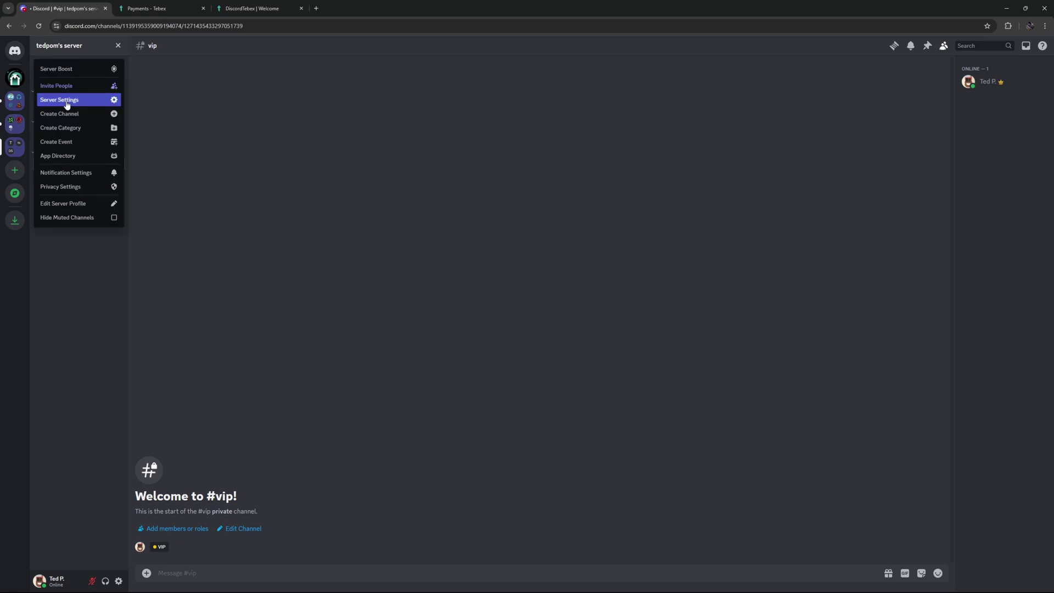
{"action": "left_click", "coordinate": [65, 101]}
{"action": "left_click", "coordinate": [334, 90]}
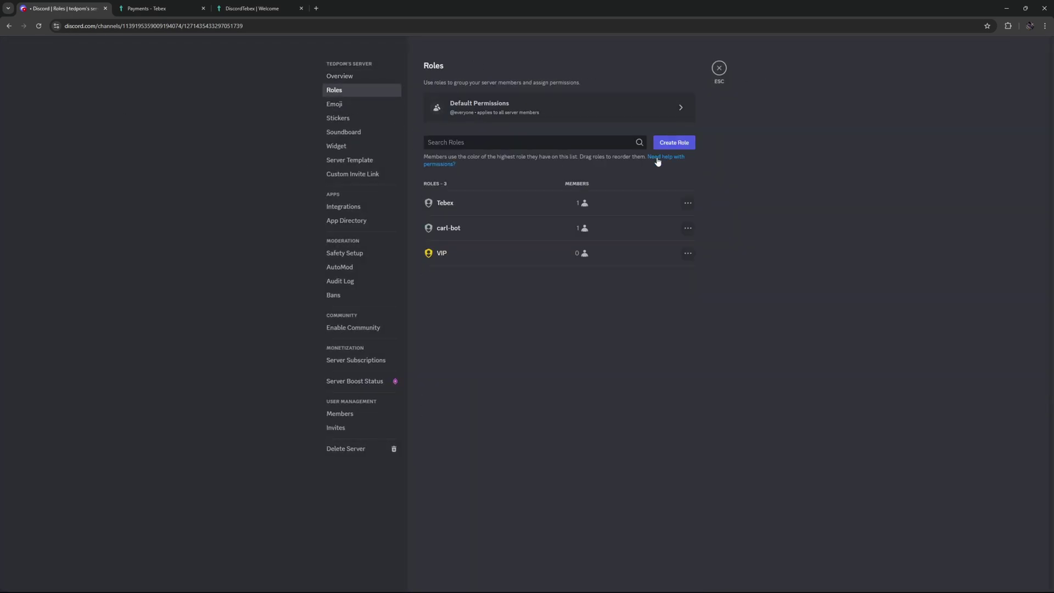
{"action": "left_click", "coordinate": [667, 253]}
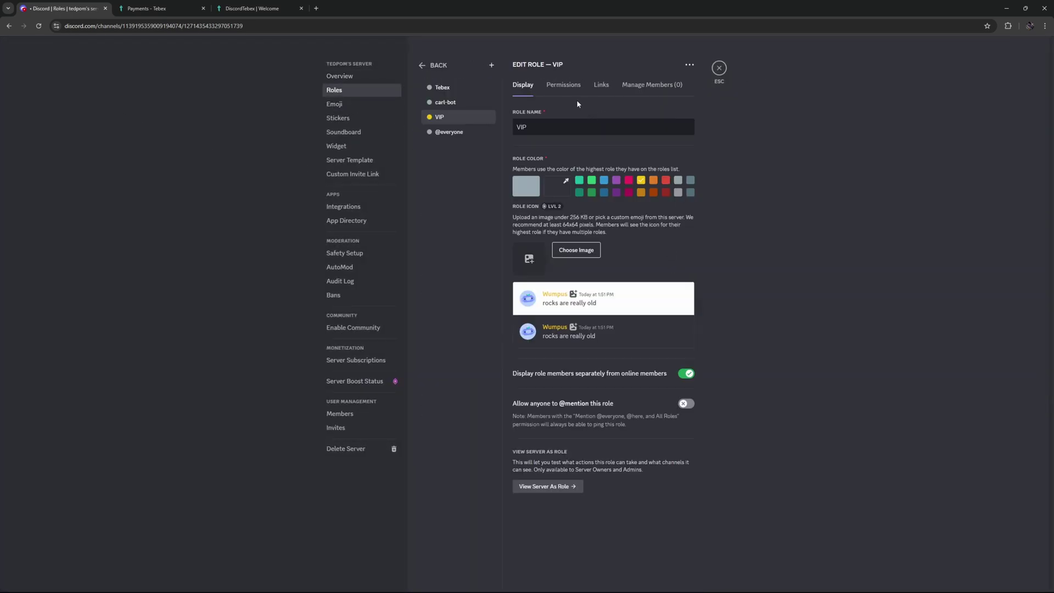
{"action": "left_click", "coordinate": [563, 85]}
{"action": "scroll", "coordinate": [621, 244], "scroll_direction": "down", "scroll_amount": 10}
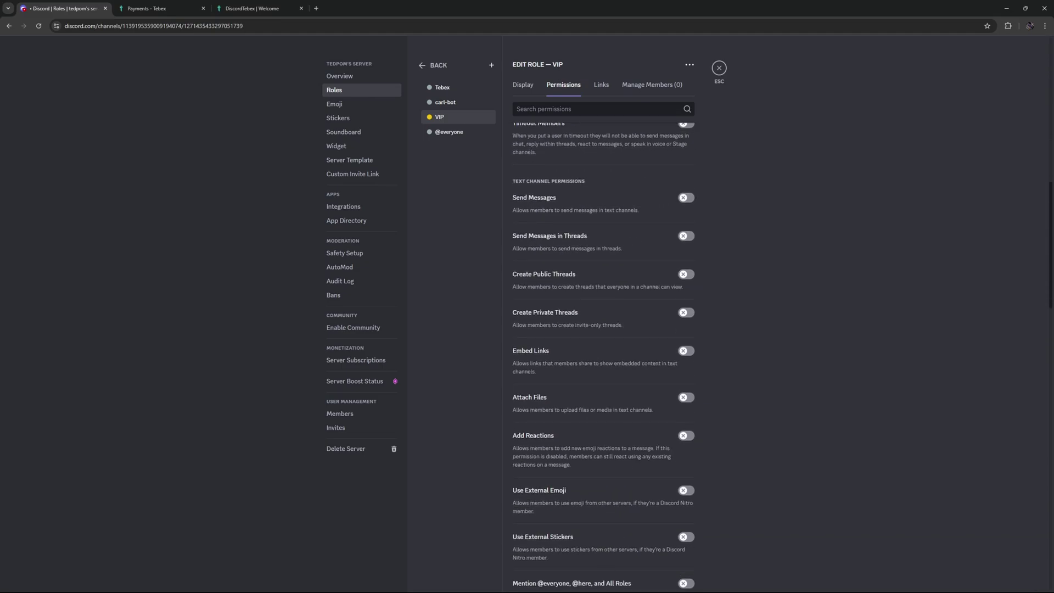
{"action": "left_click", "coordinate": [718, 67]}
{"action": "right_click", "coordinate": [49, 164]}
{"action": "mouse_move", "coordinate": [96, 225]}
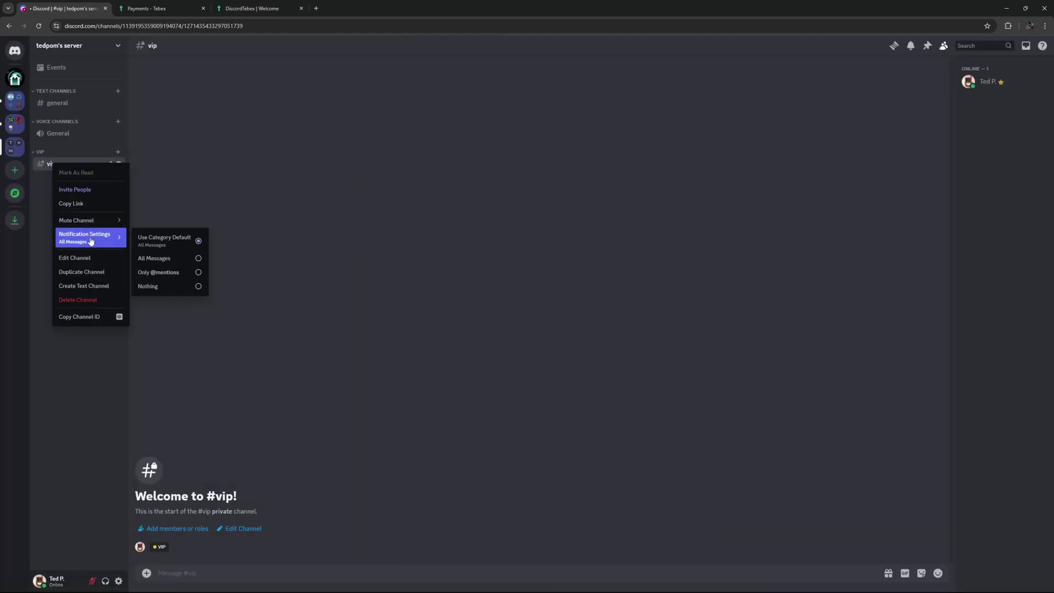
{"action": "left_click", "coordinate": [81, 258]}
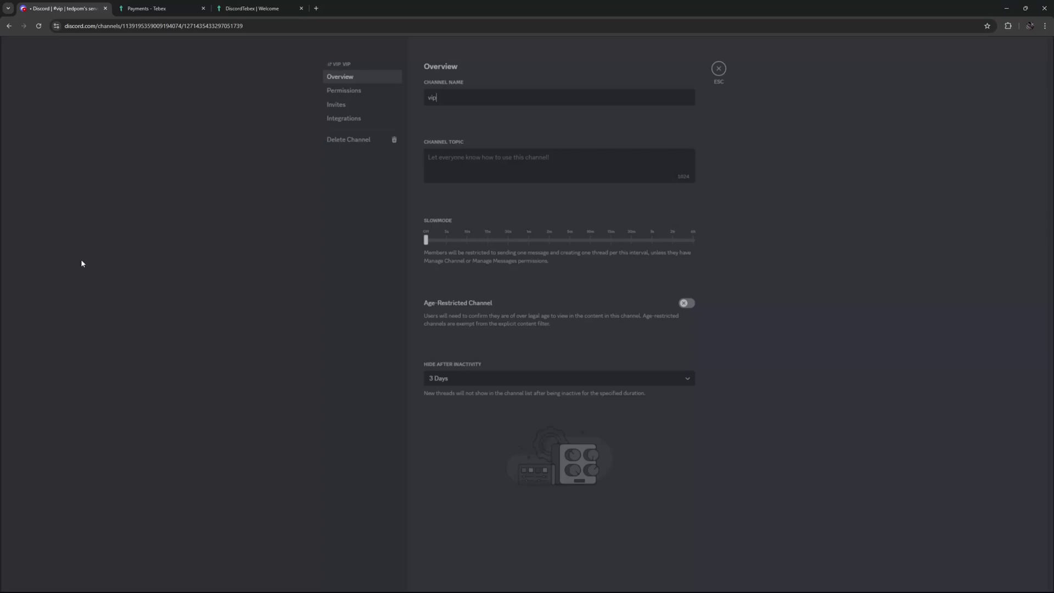
{"action": "left_click", "coordinate": [351, 90]}
{"action": "left_click", "coordinate": [439, 332]}
{"action": "left_click", "coordinate": [446, 346]}
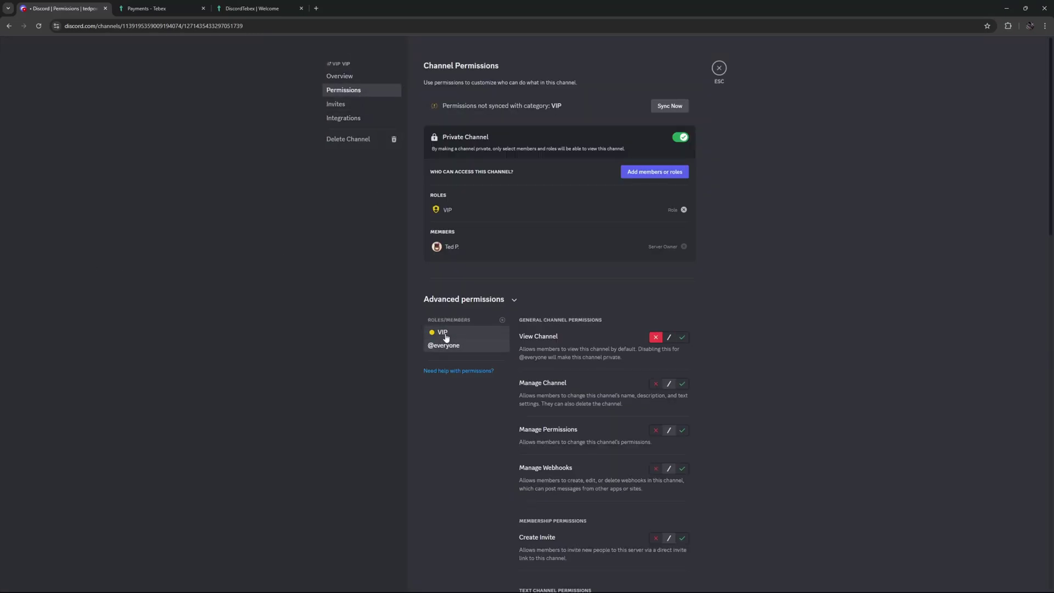
{"action": "left_click", "coordinate": [442, 333]}
{"action": "scroll", "coordinate": [578, 344], "scroll_direction": "down", "scroll_amount": 4}
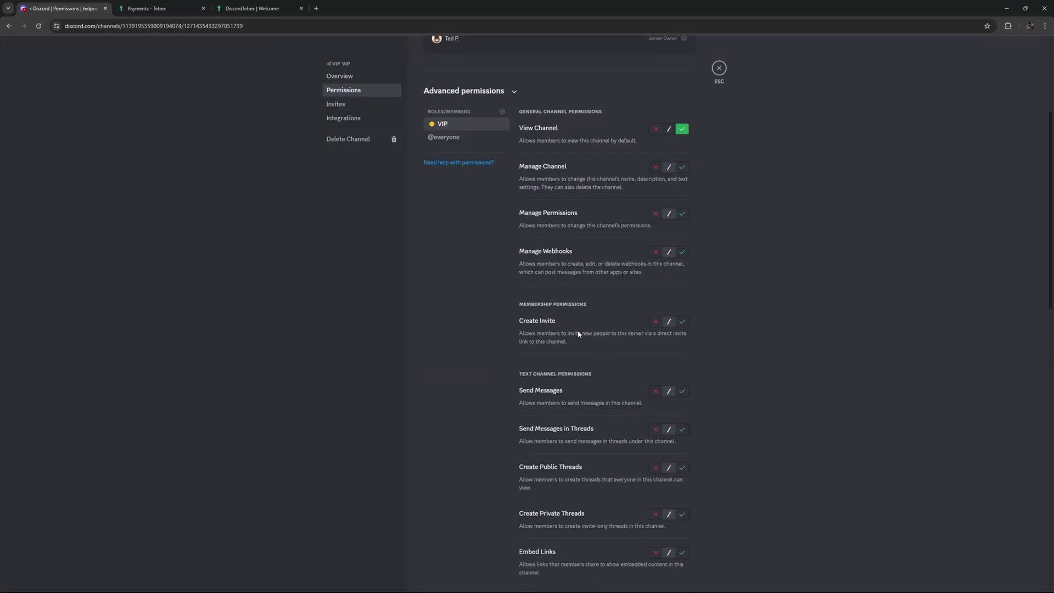
{"action": "scroll", "coordinate": [576, 336], "scroll_direction": "down", "scroll_amount": 1}
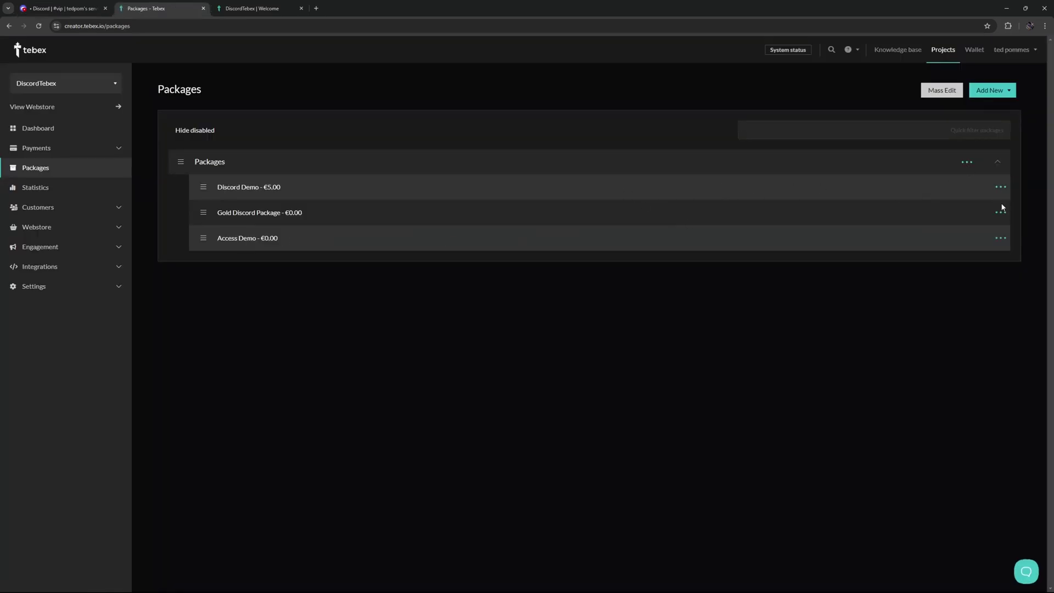
Add a second Discord action to Access Demo assigning a role on the Discord Demo server
{"action": "left_click", "coordinate": [1000, 237]}
{"action": "left_click", "coordinate": [959, 273]}
{"action": "scroll", "coordinate": [631, 345], "scroll_direction": "down", "scroll_amount": 1}
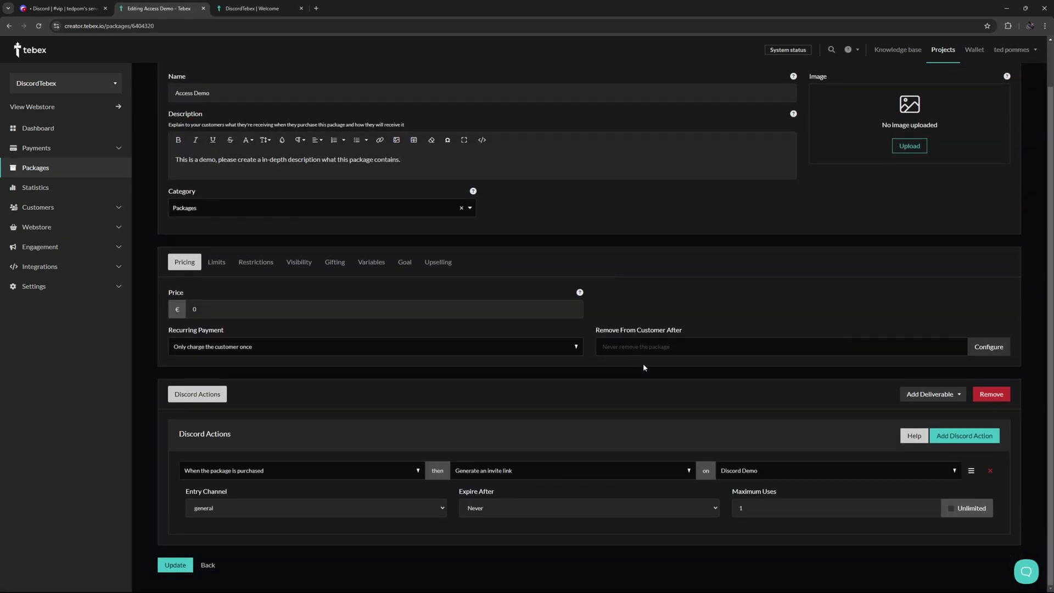
{"action": "left_click", "coordinate": [967, 436]}
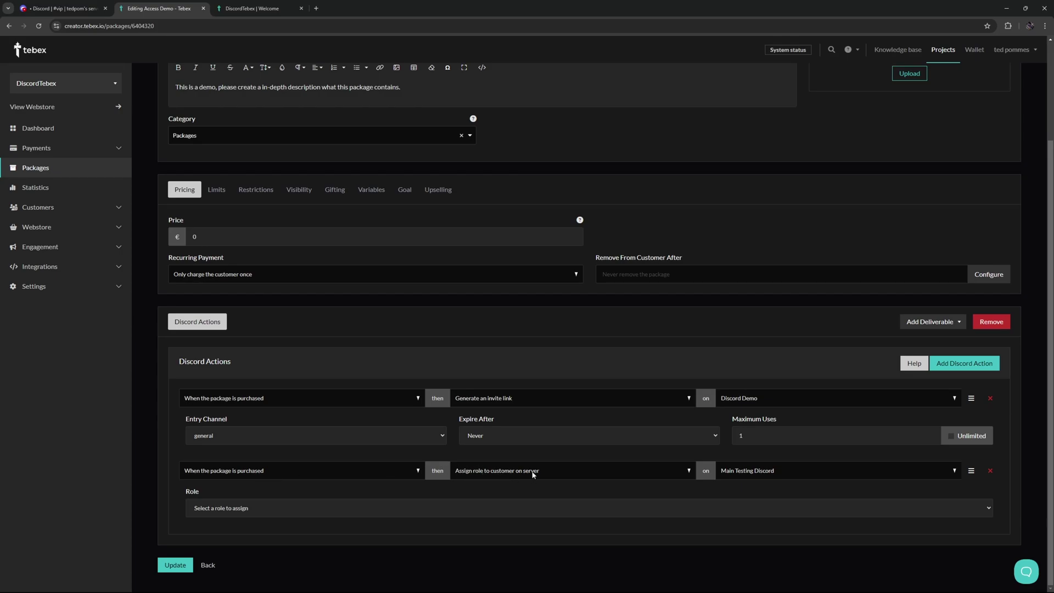
{"action": "left_click", "coordinate": [778, 470]}
{"action": "left_click", "coordinate": [745, 499]}
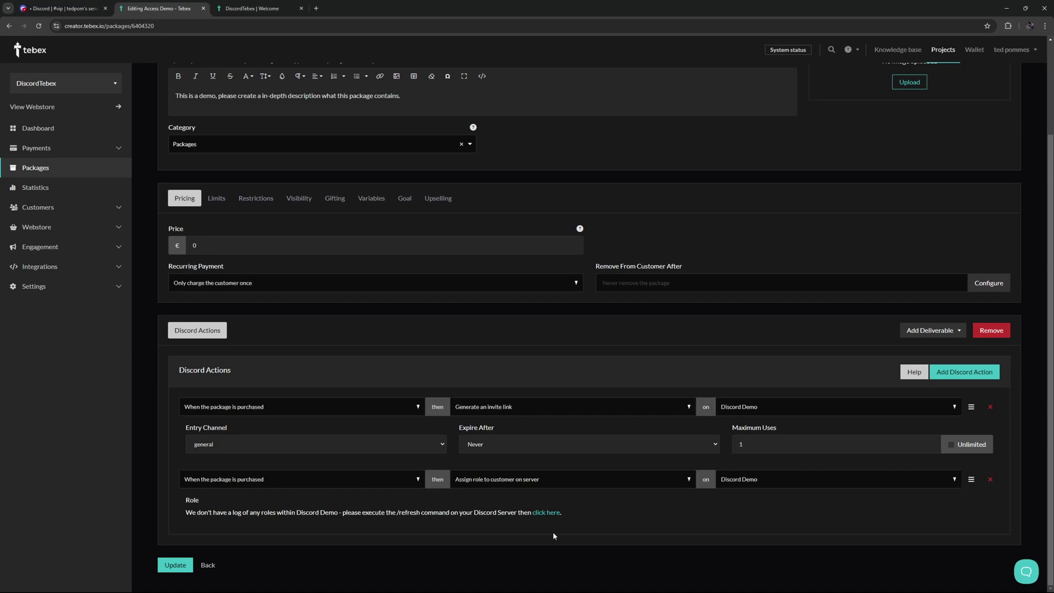
{"action": "left_click", "coordinate": [52, 10]}
Run Tebex's /refresh command in #vip, then delete the bot's confirmation reply
{"action": "left_click", "coordinate": [192, 572]}
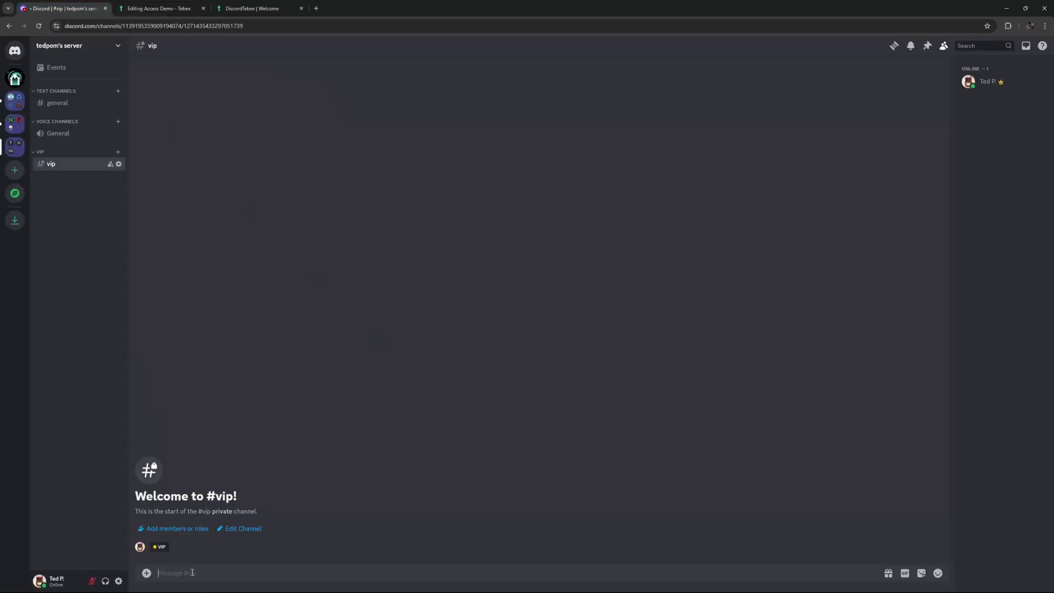
{"action": "type", "text": "/re"}
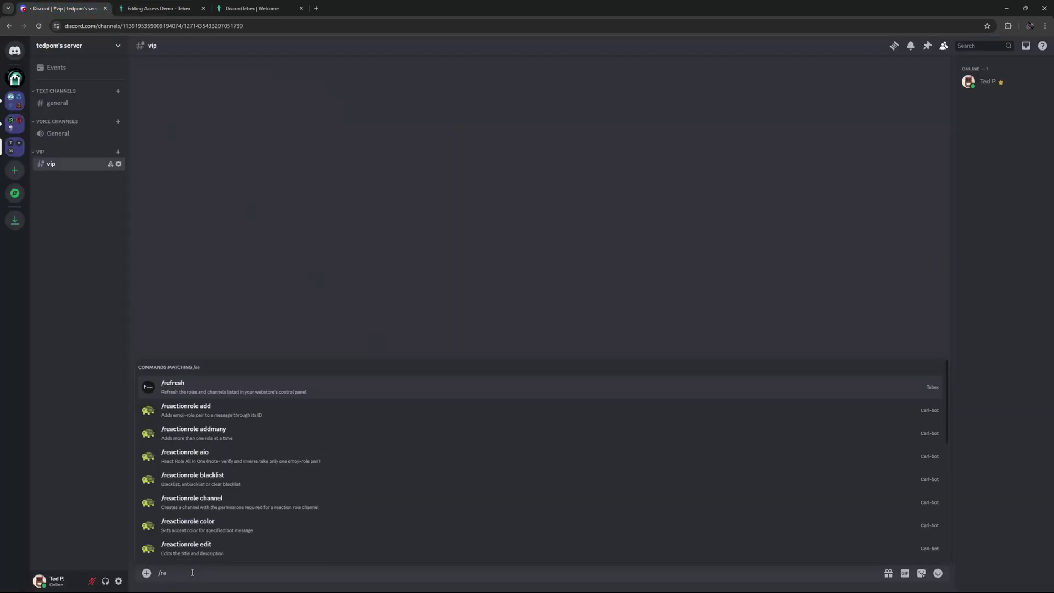
{"action": "left_click", "coordinate": [199, 387]}
{"action": "key", "text": "Return"}
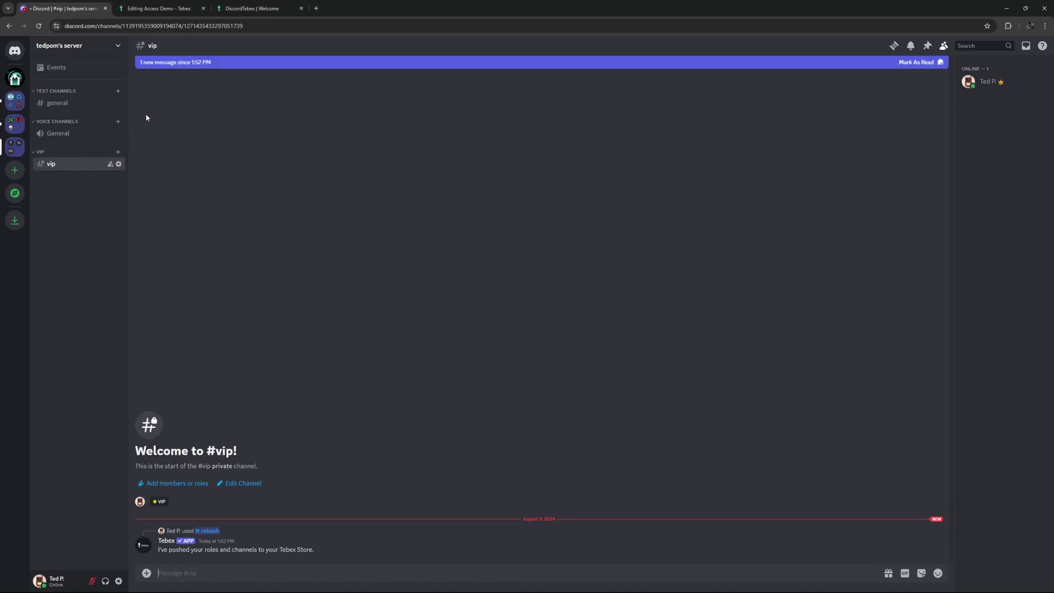
{"action": "right_click", "coordinate": [263, 549]}
{"action": "left_click", "coordinate": [307, 543]}
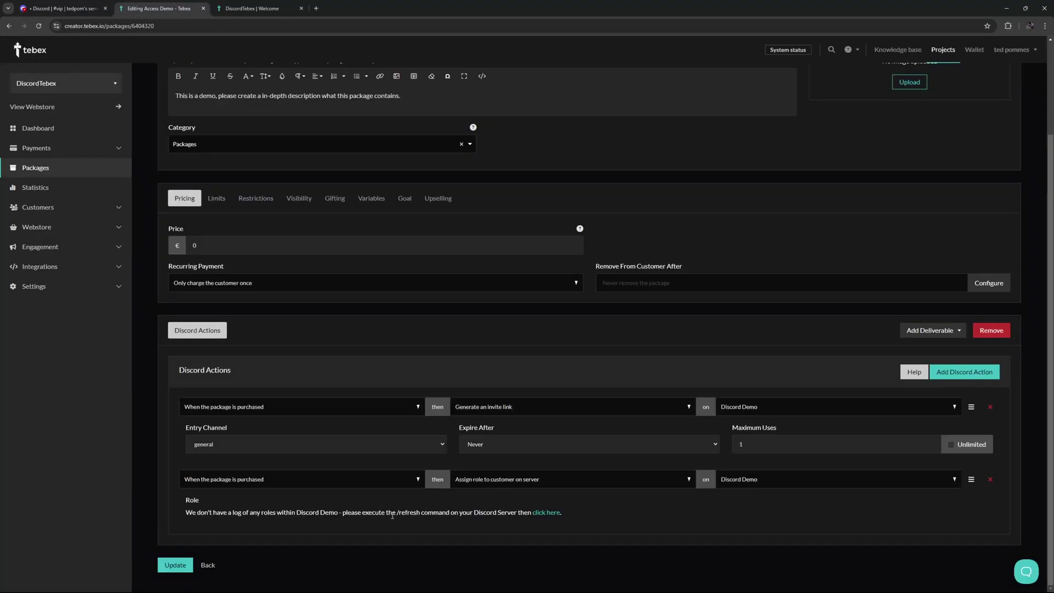
Reload the roles, set the Discord action's role to VIP, and update the package
{"action": "left_click", "coordinate": [549, 515]}
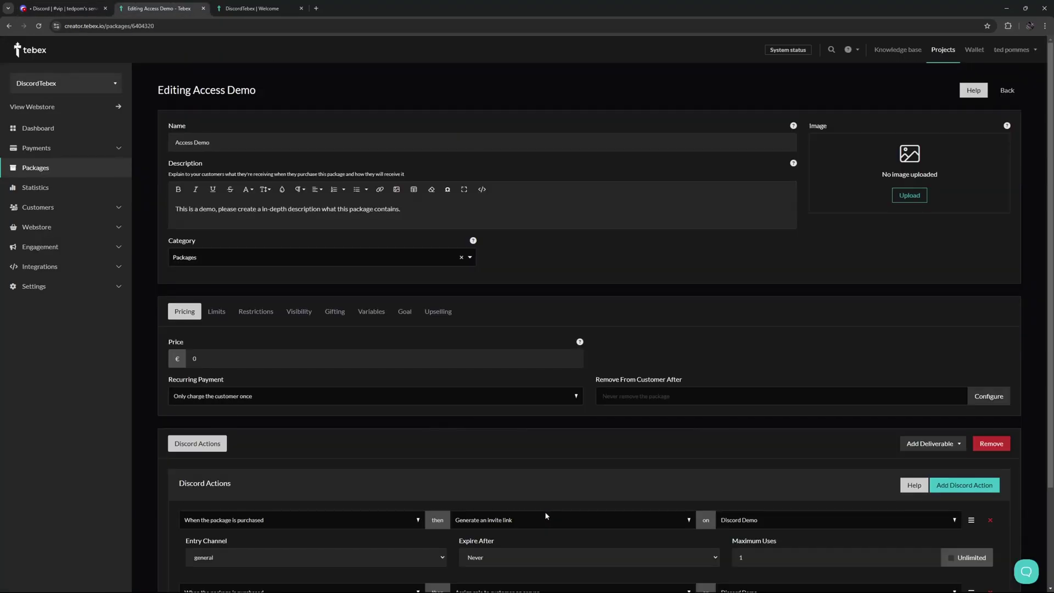
{"action": "scroll", "coordinate": [545, 511], "scroll_direction": "down", "scroll_amount": 2}
{"action": "left_click", "coordinate": [262, 510]}
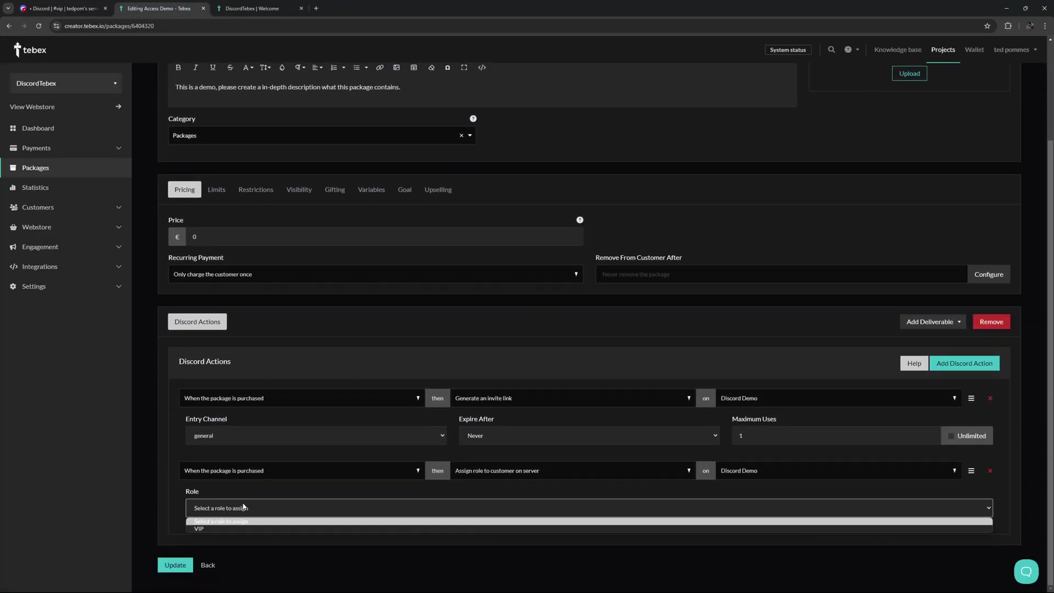
{"action": "left_click", "coordinate": [209, 531]}
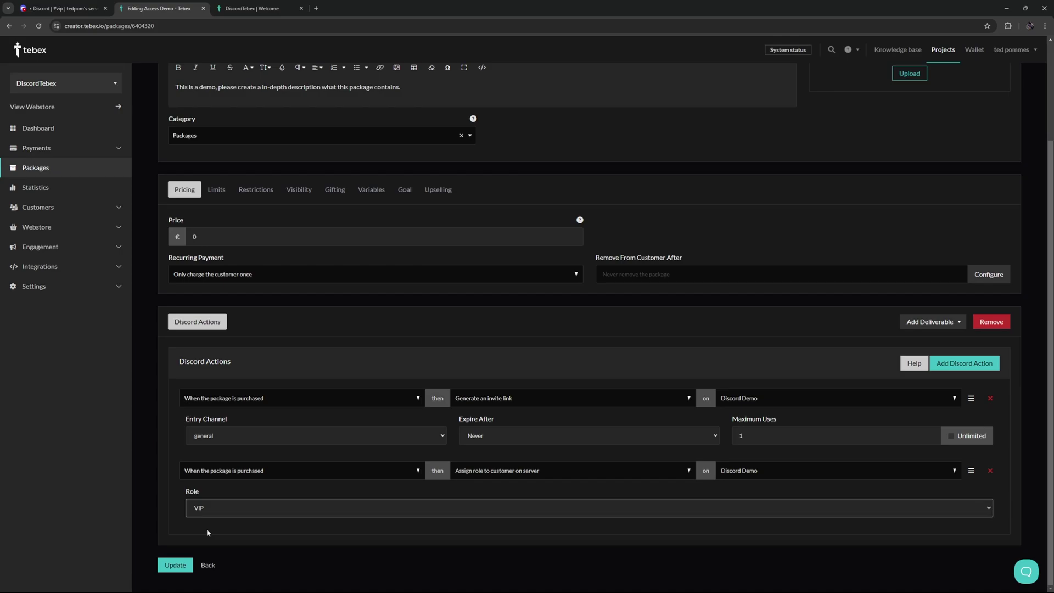
{"action": "left_click", "coordinate": [171, 566]}
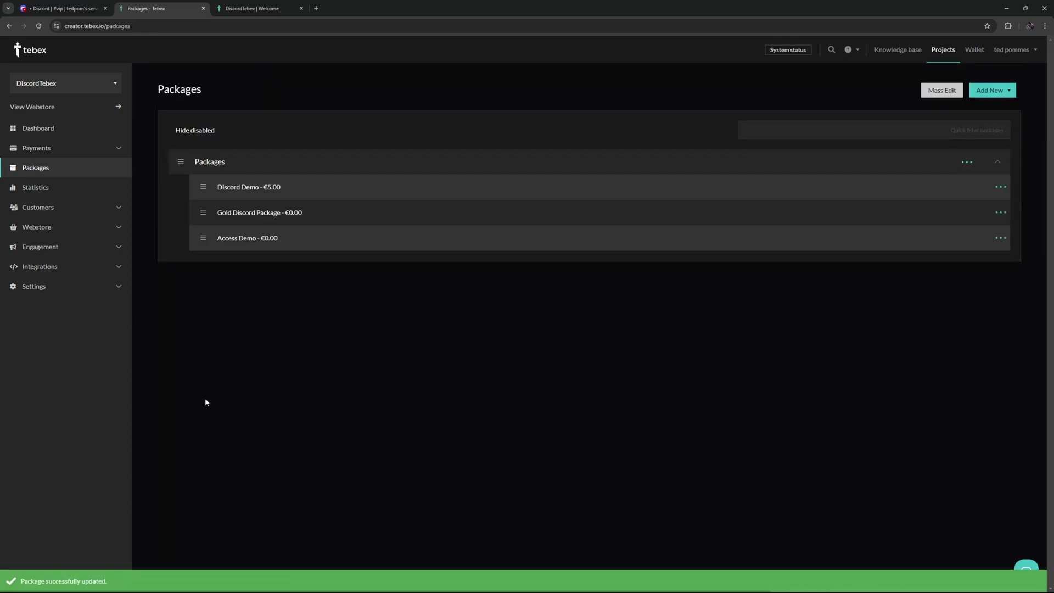
Go back to the Access Demo editor and glance at the other deliverable types
{"action": "key", "text": "alt+Left"}
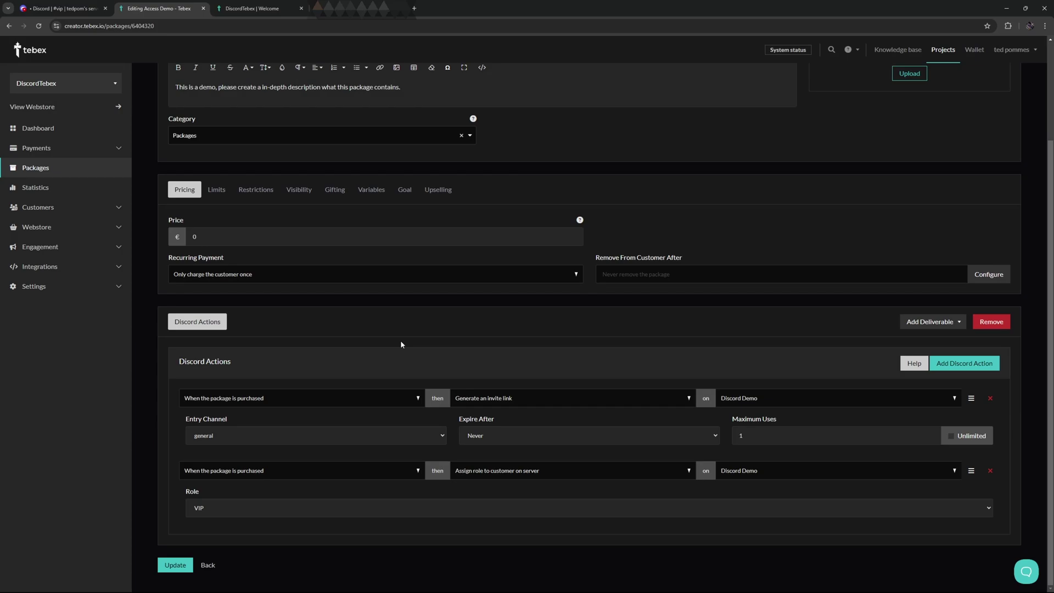
{"action": "left_click", "coordinate": [912, 322]}
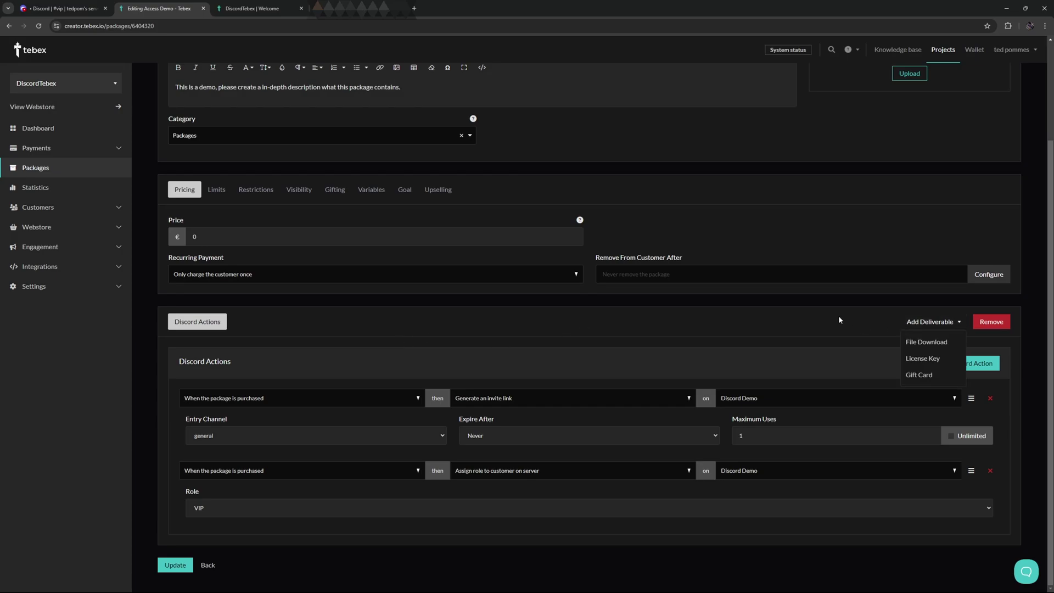
{"action": "left_click", "coordinate": [753, 222]}
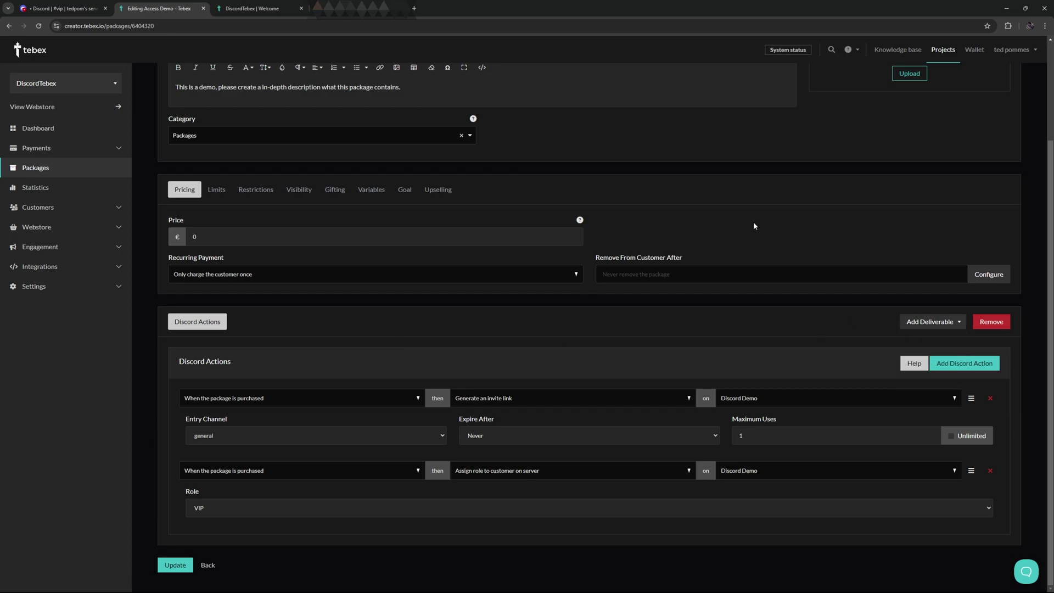